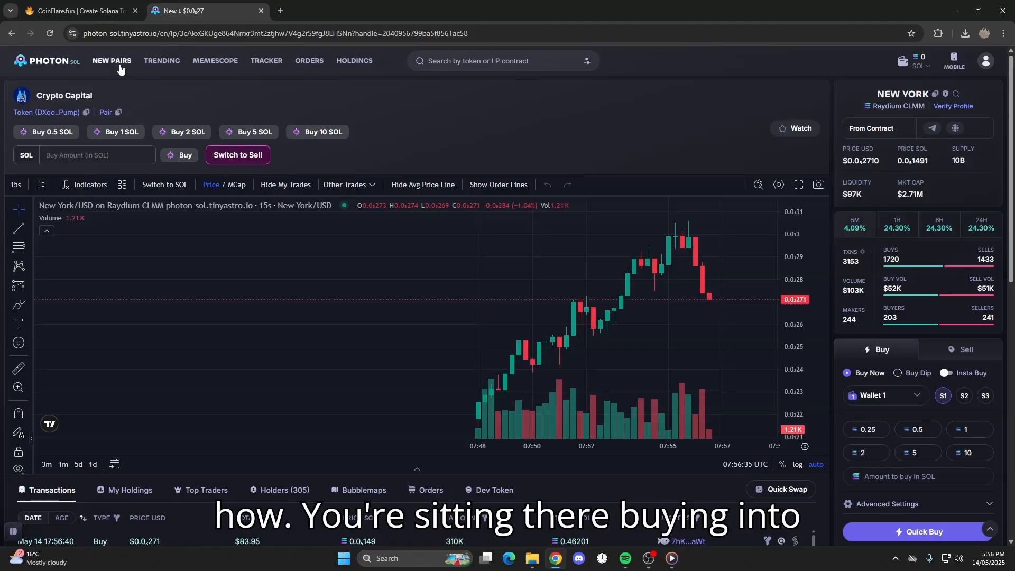
Step: Browse the new token pairs list and open the UBER pair's price chart
left_click(120, 63)
scroll(370, 338, "down", 1)
scroll(355, 349, "down", 5)
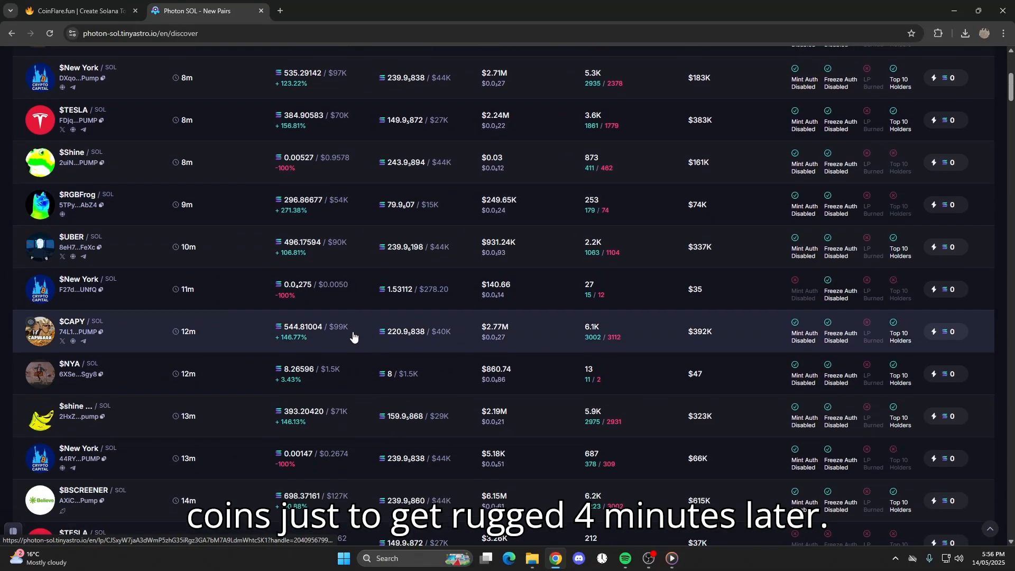
left_click(325, 264)
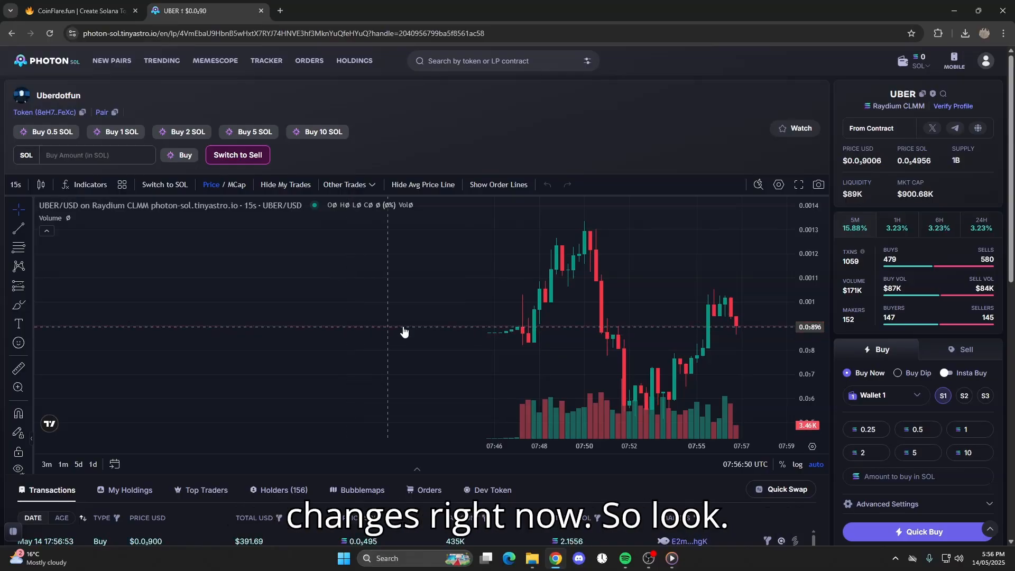
Step: Return to the new pairs list and filter its exchanges to Pump.fun only
left_click(113, 61)
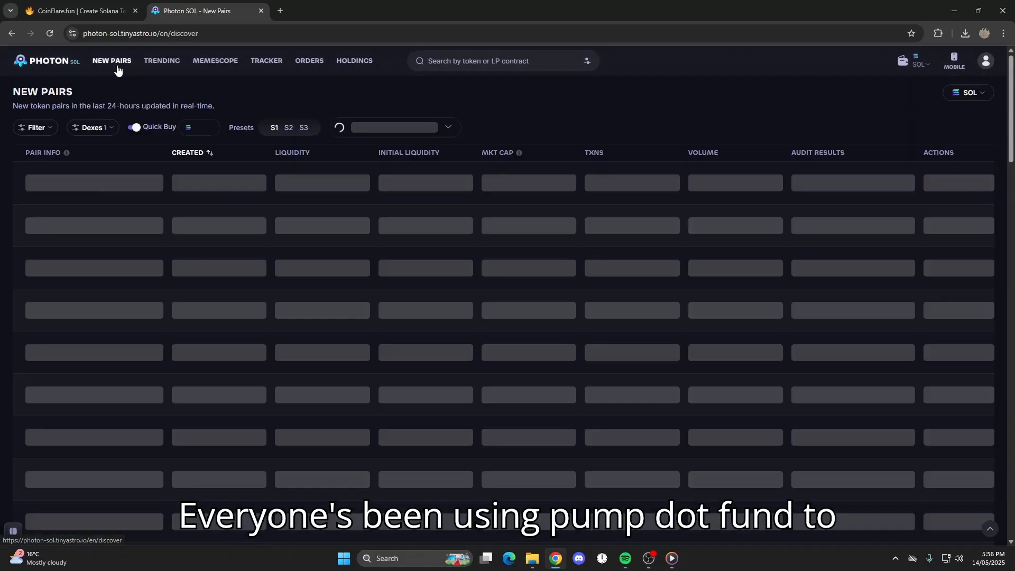
left_click(110, 133)
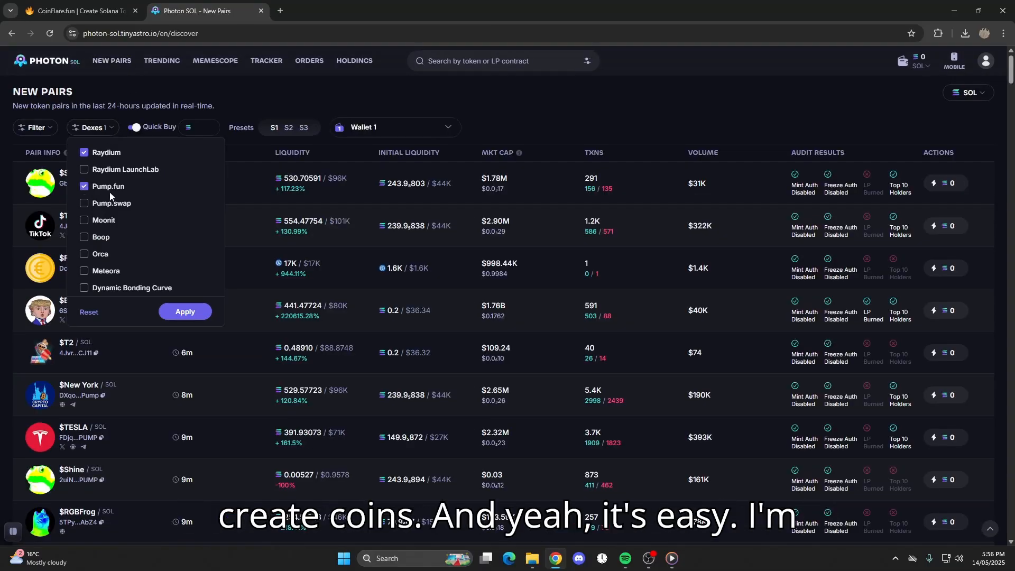
left_click(85, 152)
left_click(186, 311)
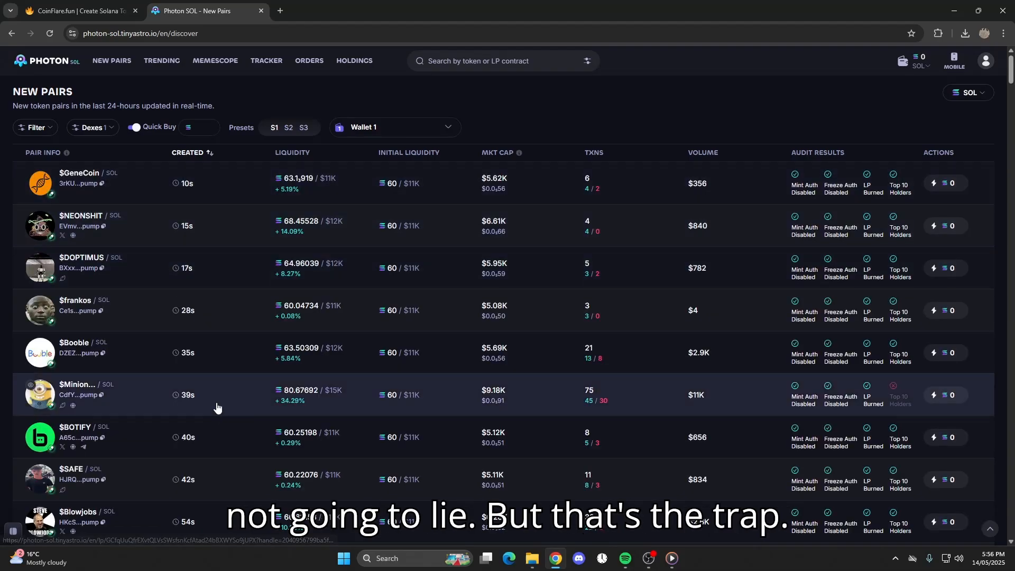
Step: Look through the Pump.fun pairs, open the FOFUN pair and examine its chart and recent transactions
scroll(218, 404, "down", 3)
scroll(218, 405, "up", 3)
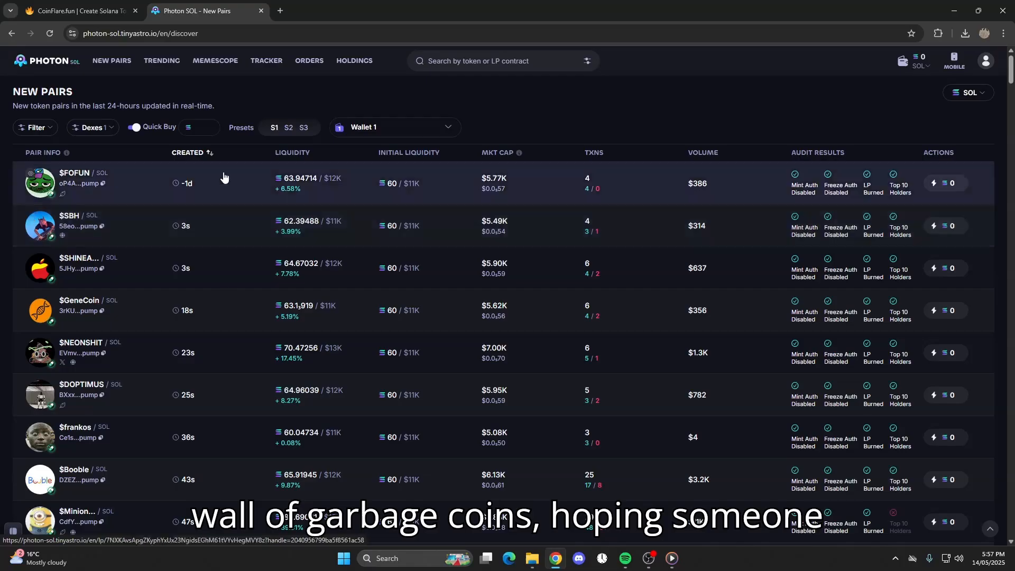
left_click(242, 178)
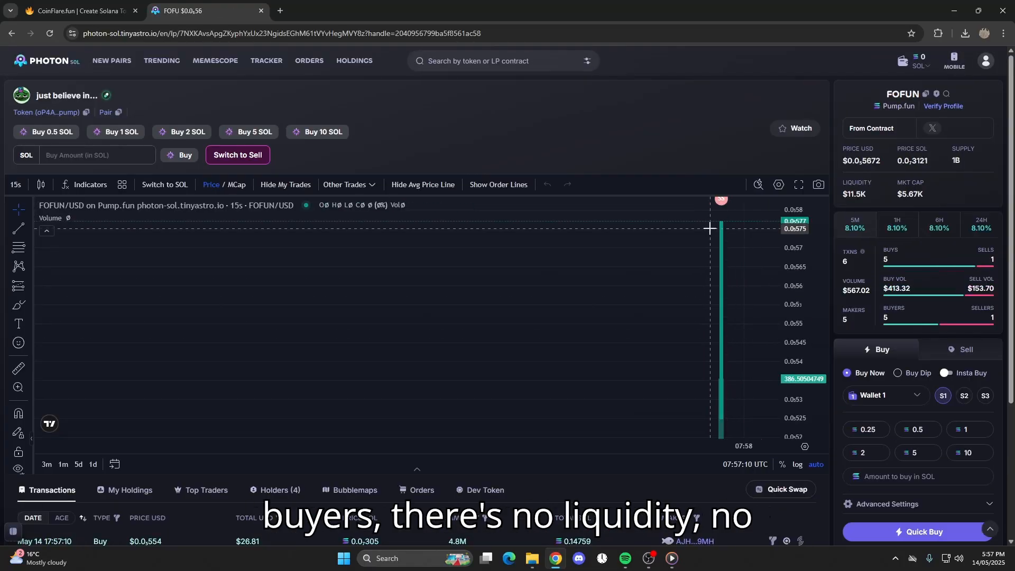
scroll(483, 309, "down", 4)
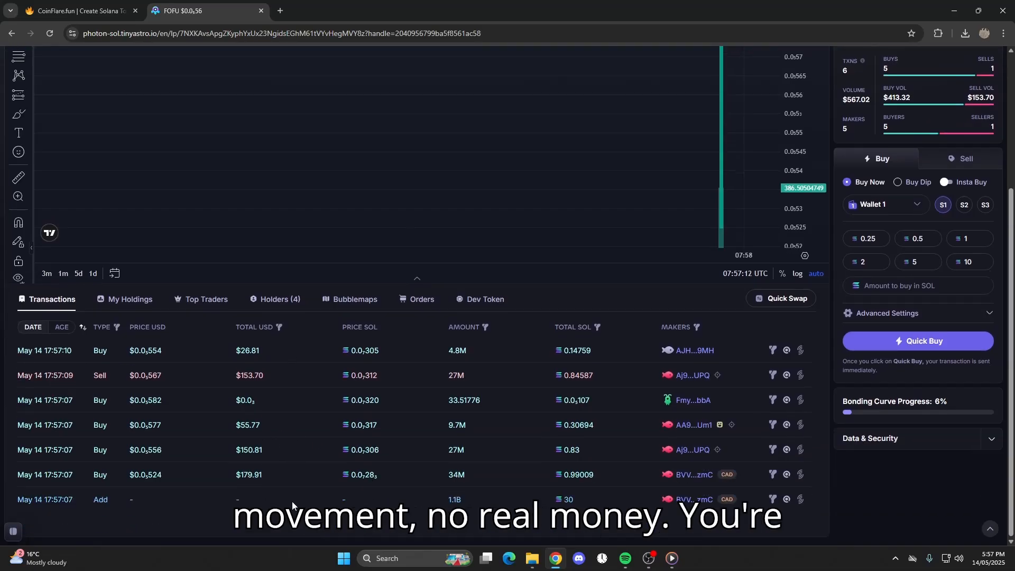
scroll(261, 407, "up", 3)
scroll(262, 407, "up", 1)
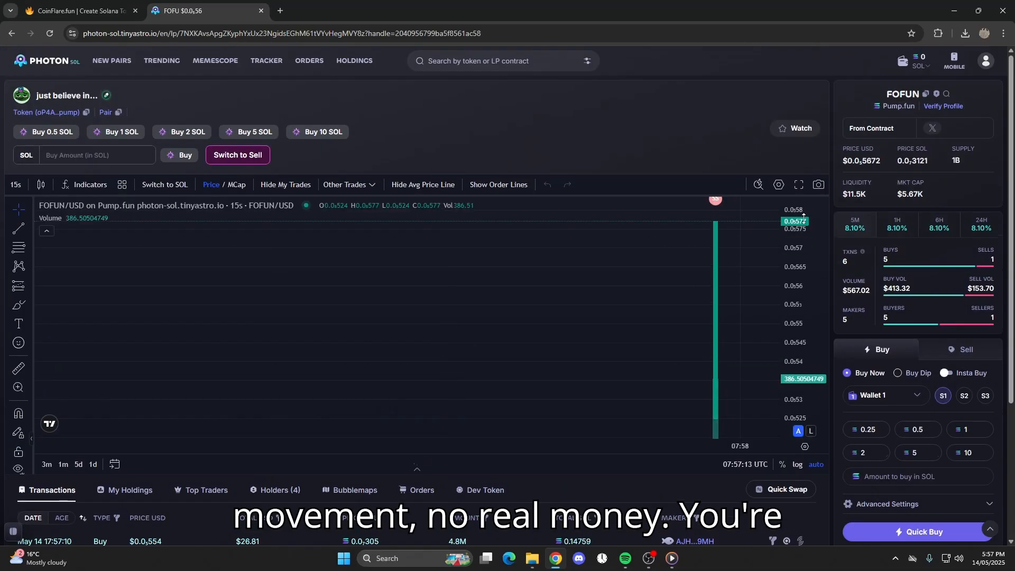
Step: Return to the new pairs list, filter it to Raydium only and review the pairs' market caps
left_click(108, 62)
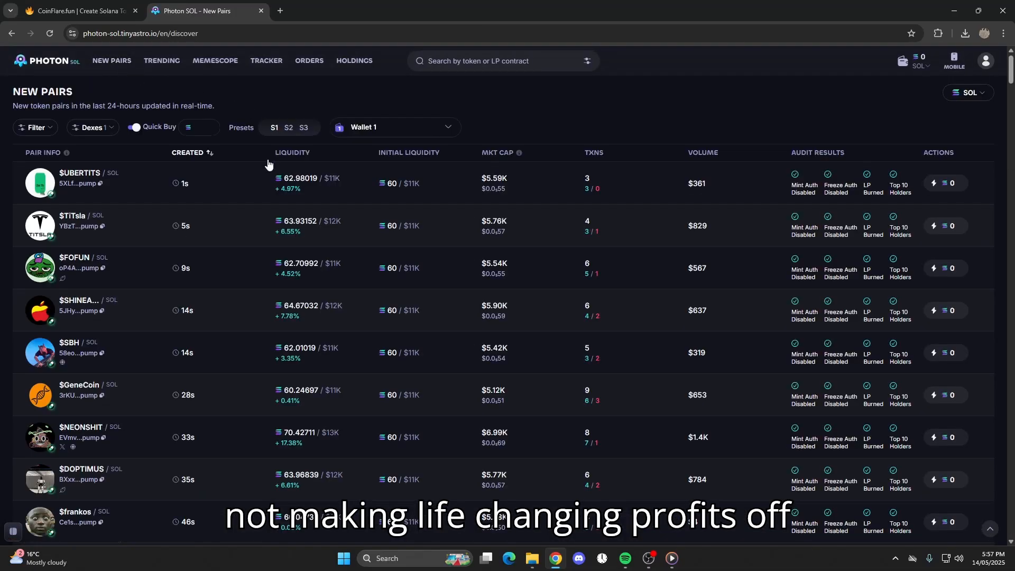
left_click(92, 127)
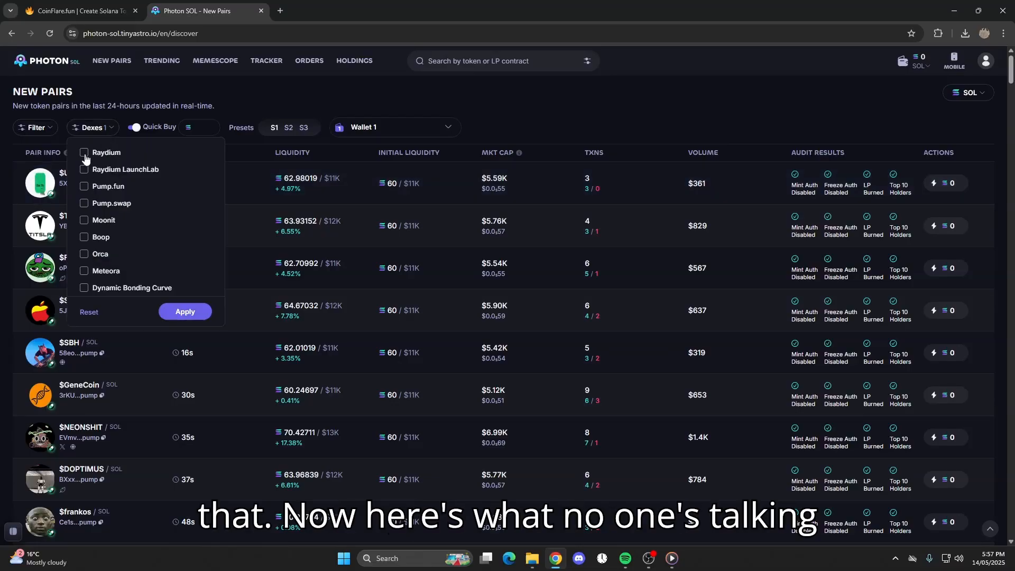
left_click_drag(88, 159, 121, 152)
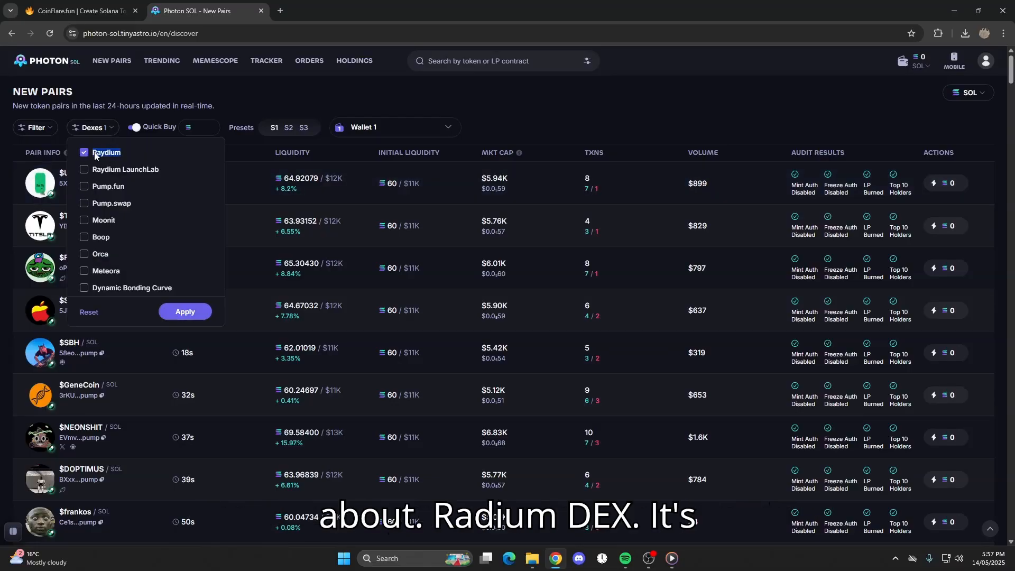
left_click(199, 318)
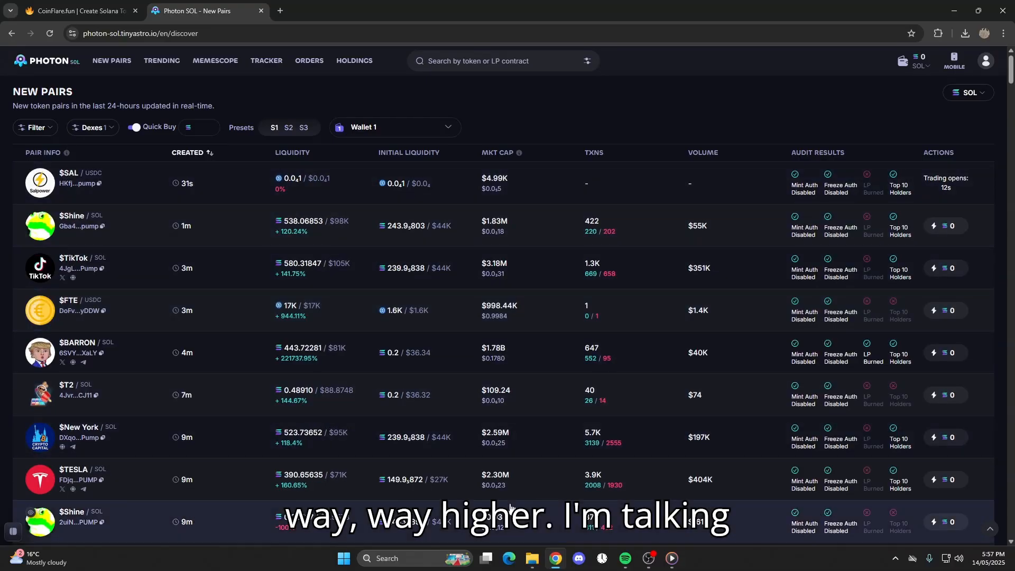
scroll(529, 304, "down", 2)
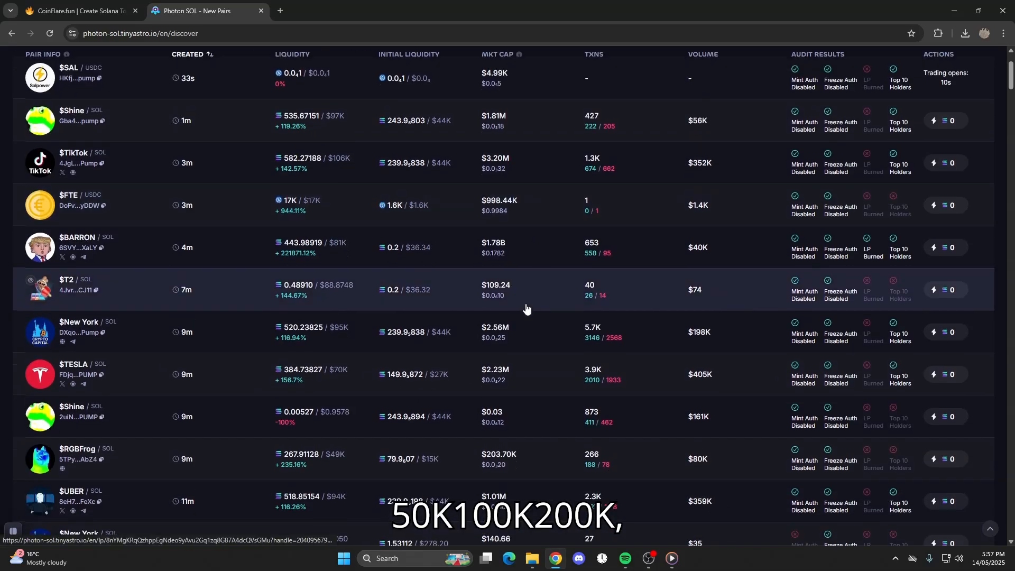
scroll(534, 370, "up", 2)
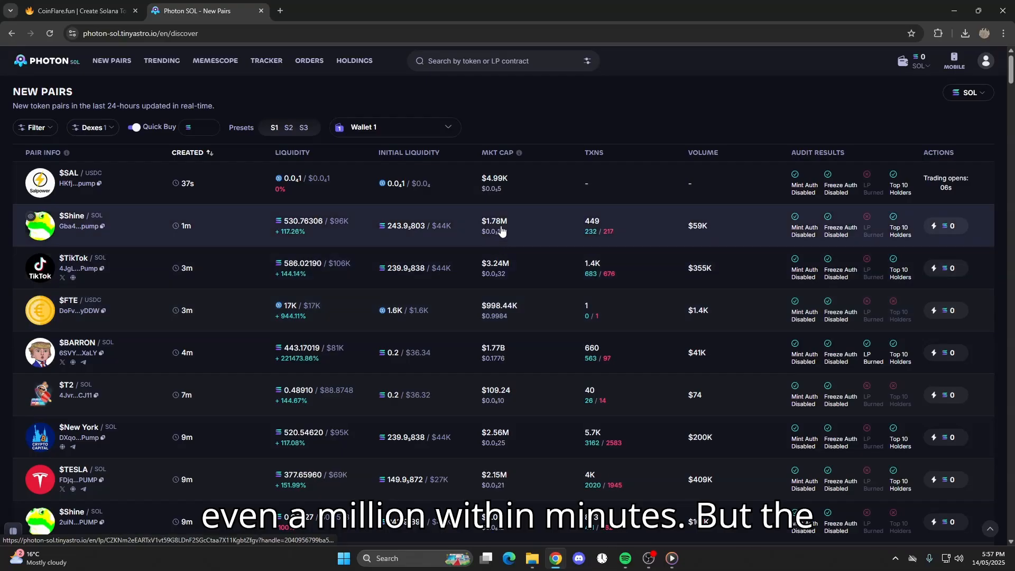
Step: Examine the price chart of the newest Shine pair up close and return to the new pairs list
left_click(183, 233)
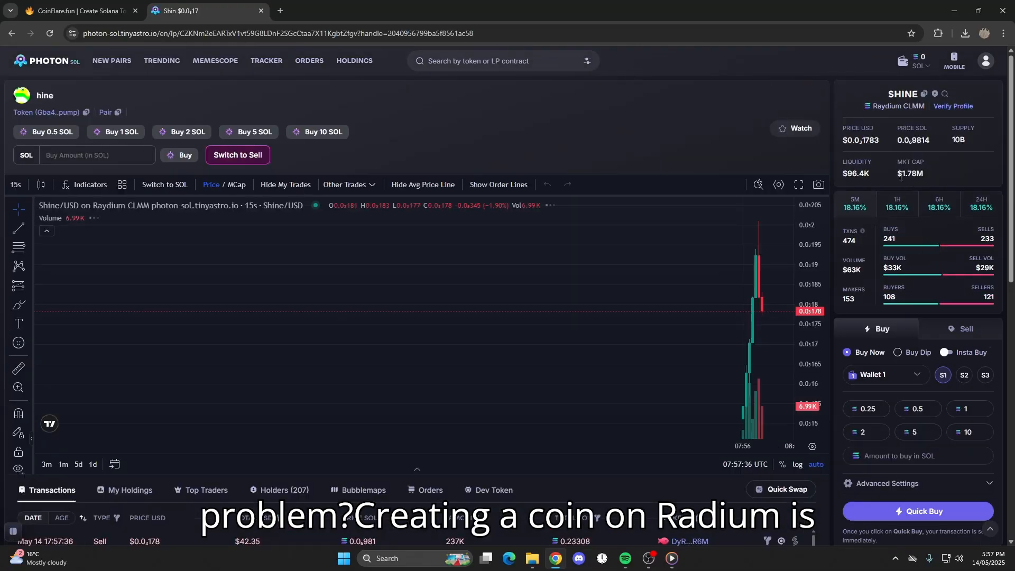
scroll(748, 298, "up", 5)
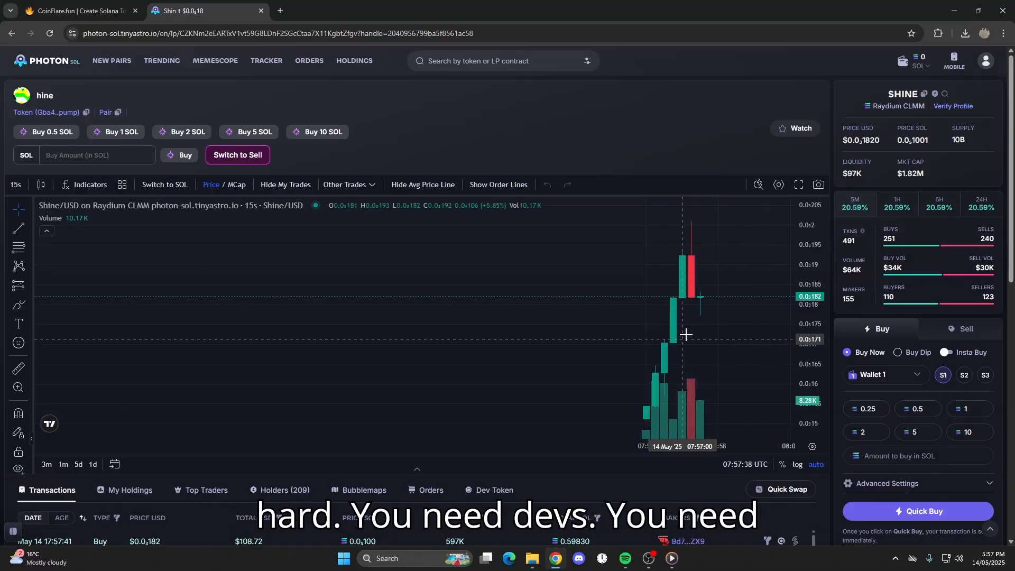
left_click(112, 60)
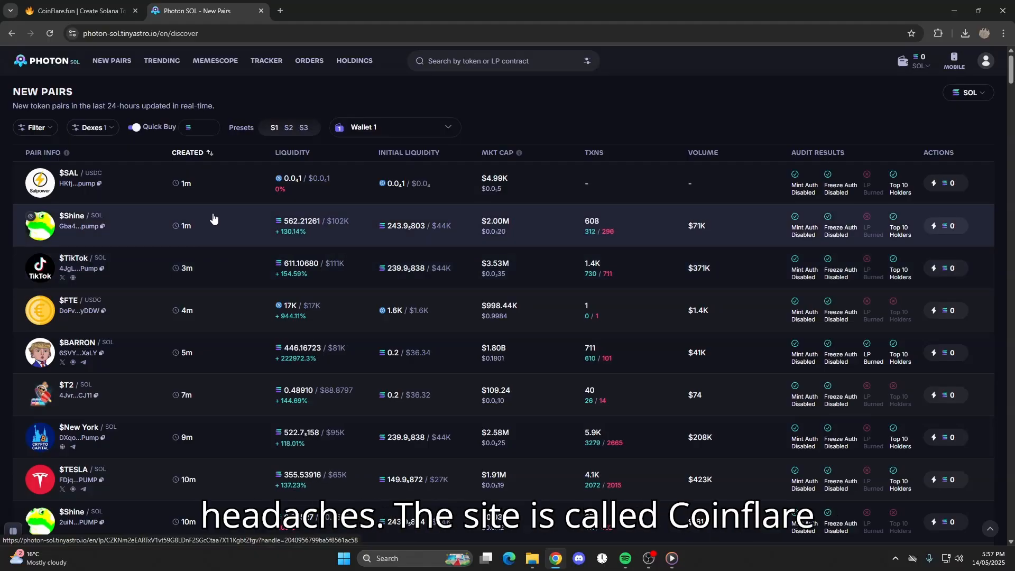
Step: Switch to the CoinFlare.fun site and look over its Solana Token Creator page
left_click(95, 11)
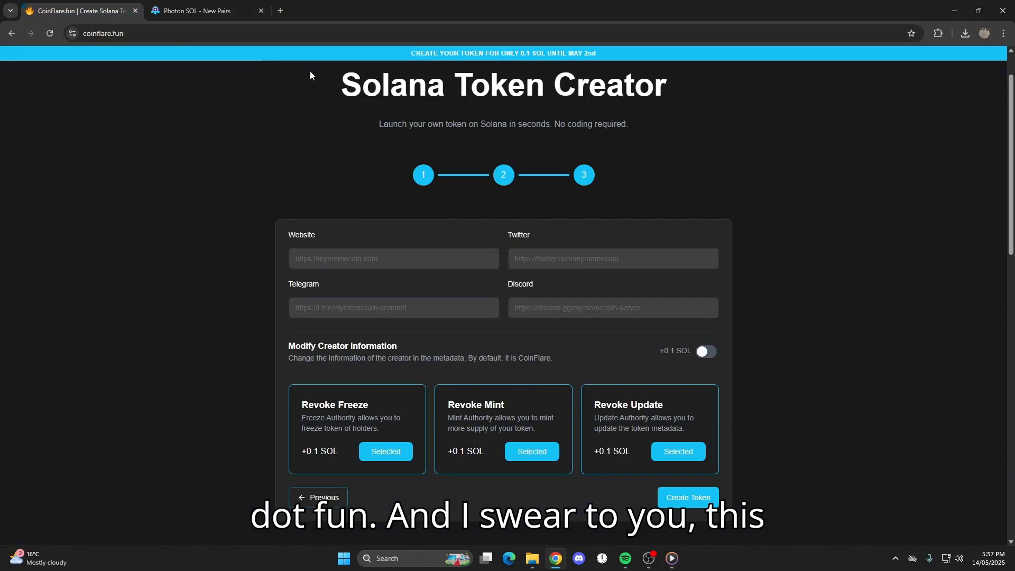
scroll(353, 140, "up", 1)
left_click_drag(128, 33, 83, 41)
left_click(114, 111)
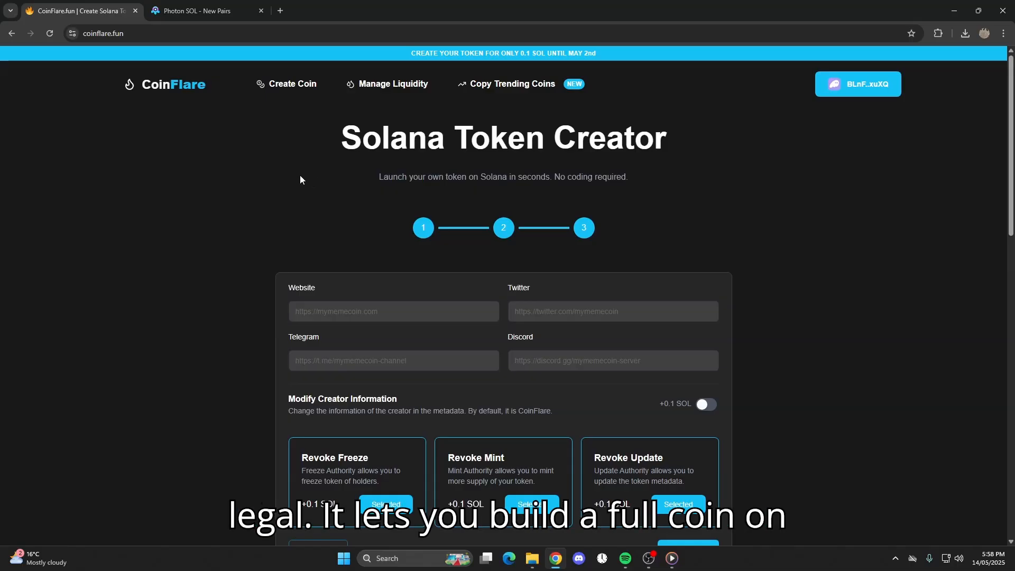
scroll(304, 182, "down", 1)
scroll(309, 203, "up", 1)
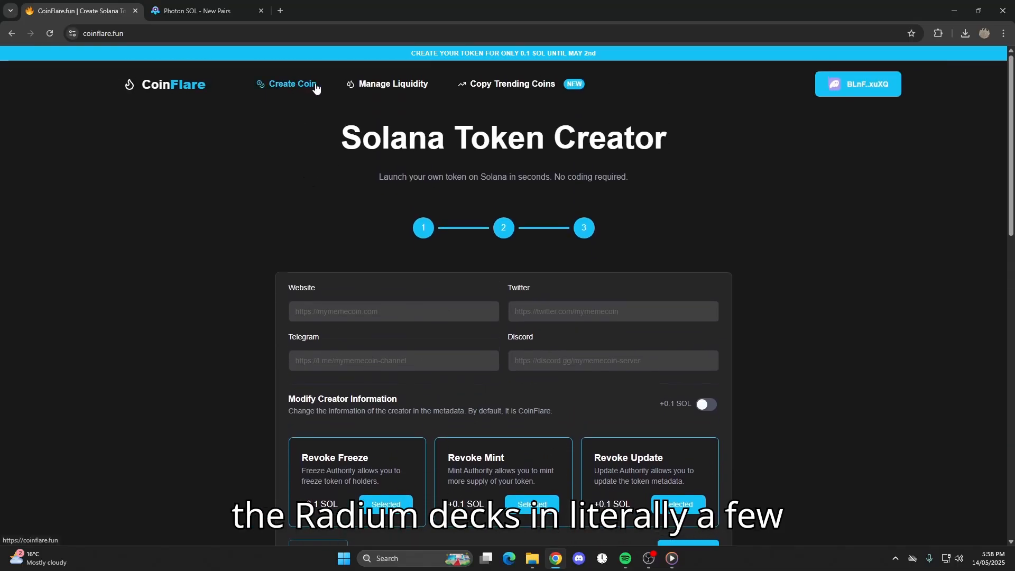
Step: Go back through the token creator form to its first stage with the token name, symbol and image
scroll(339, 211, "down", 2)
left_click(324, 448)
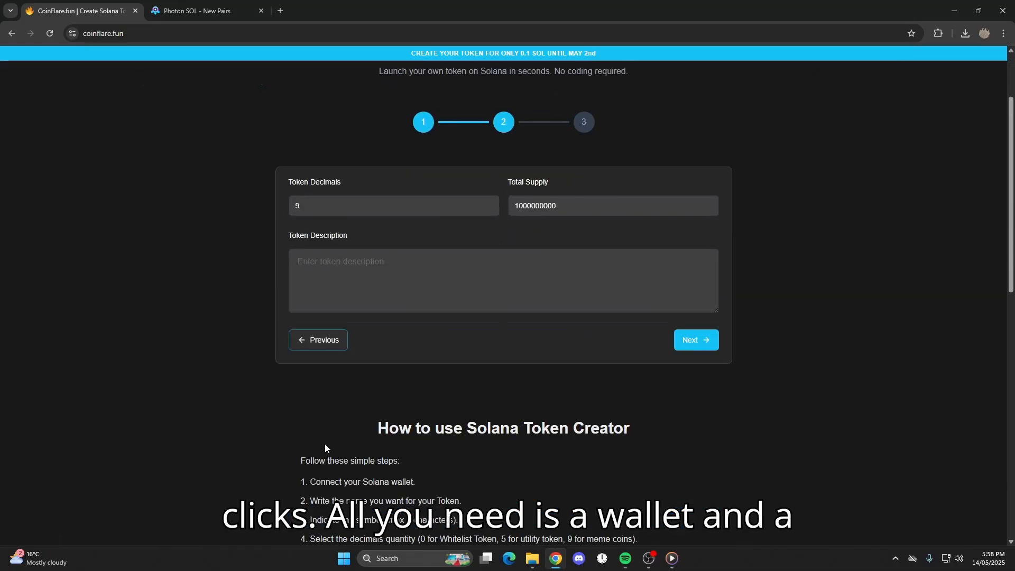
left_click(326, 345)
scroll(402, 339, "up", 2)
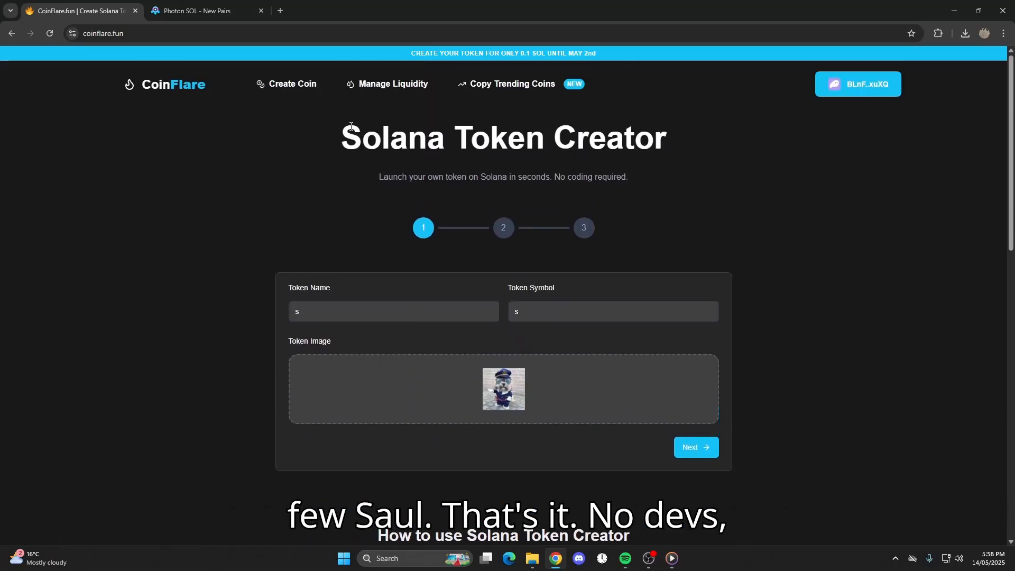
Step: View the Copy Trending Coins page briefly and return to a blank Create Coin form
left_click(512, 84)
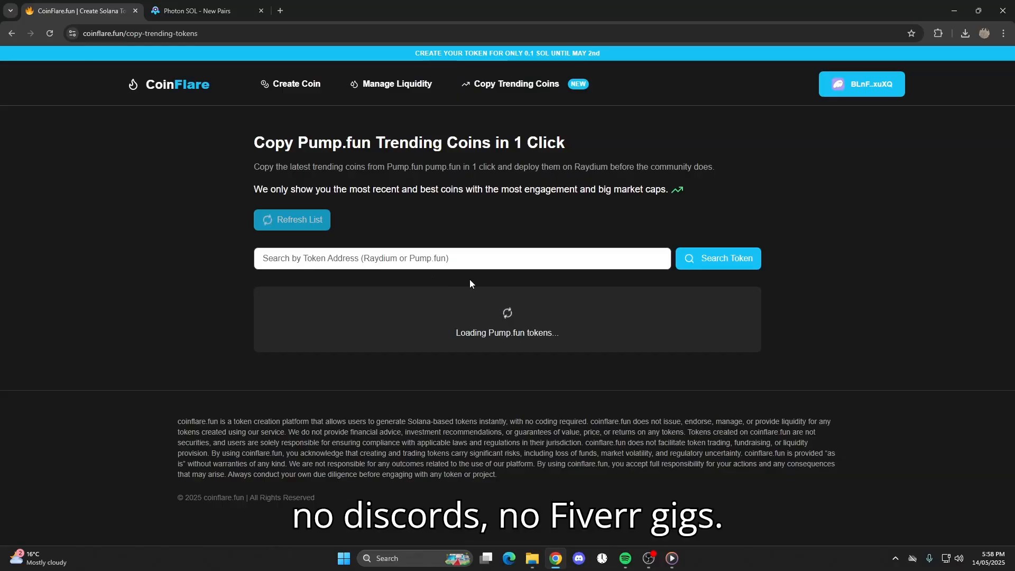
left_click(287, 97)
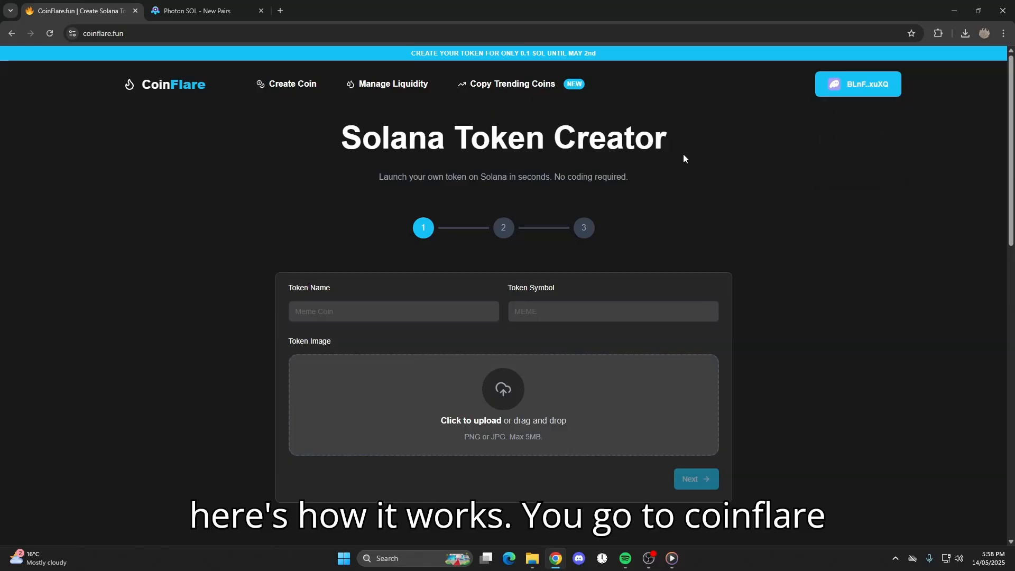
left_click(63, 29)
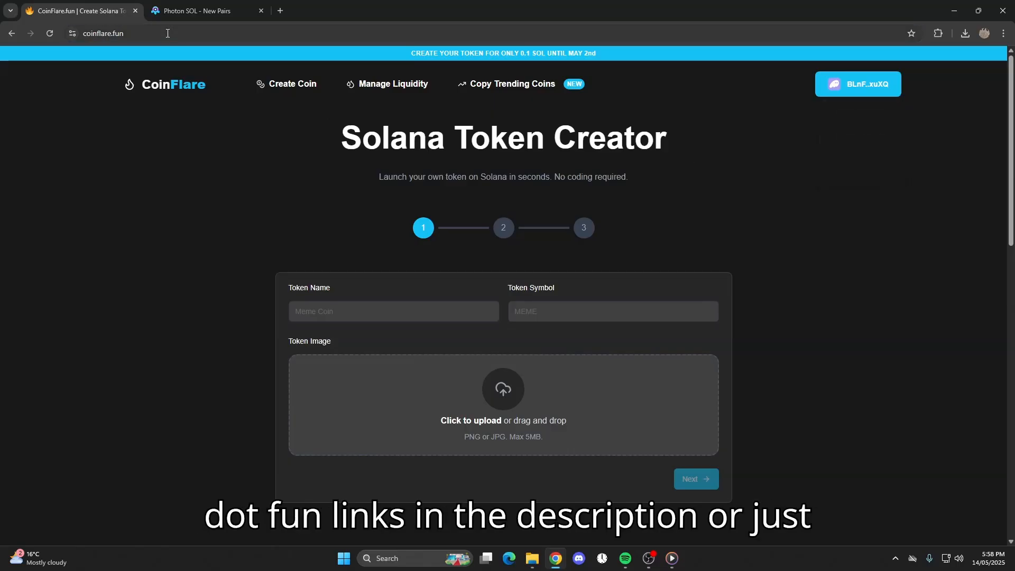
left_click(131, 113)
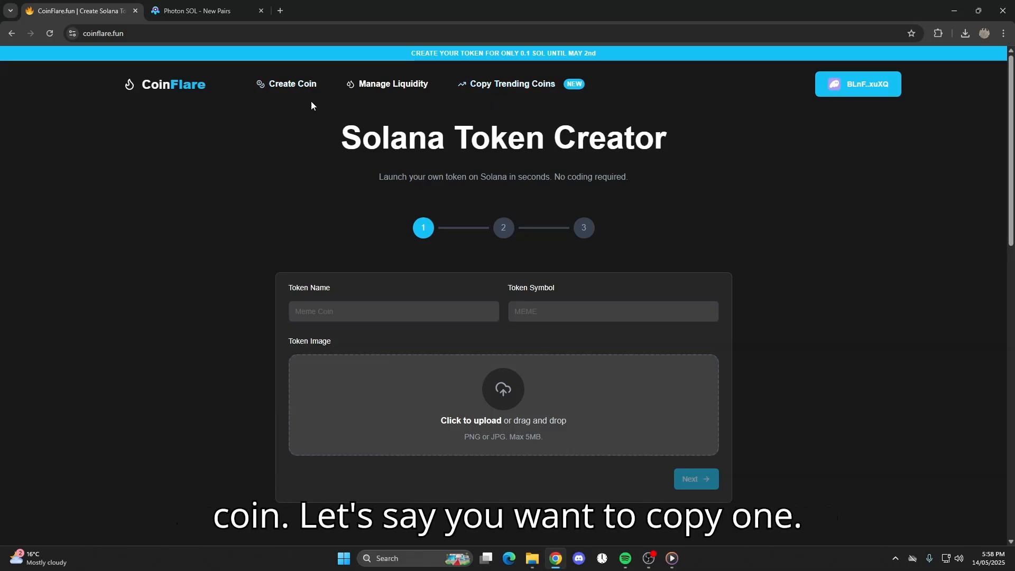
Step: Browse the trending Pump.fun coins available to copy, and check the new Raydium pairs on Photon
left_click(512, 83)
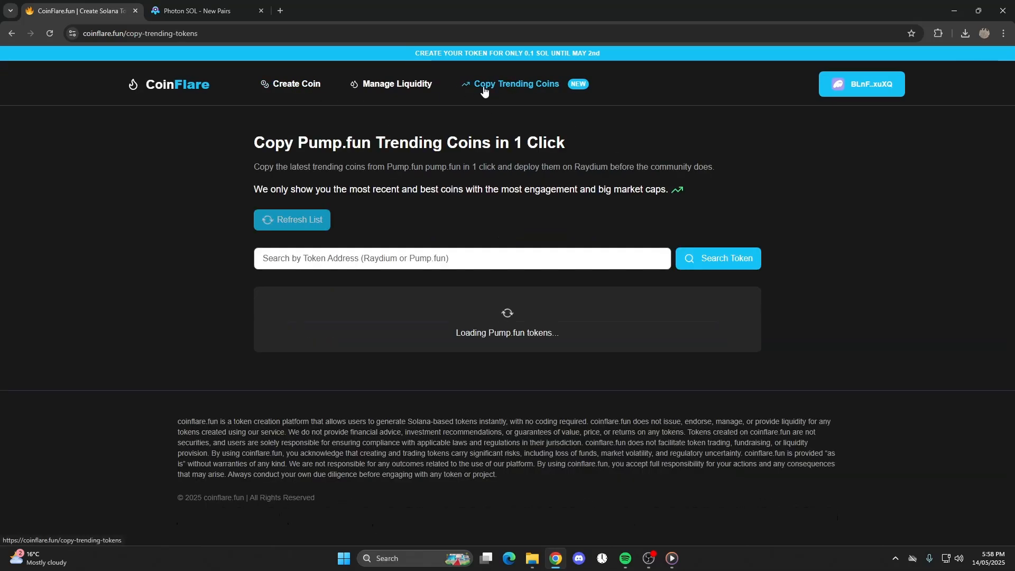
scroll(442, 333, "down", 12)
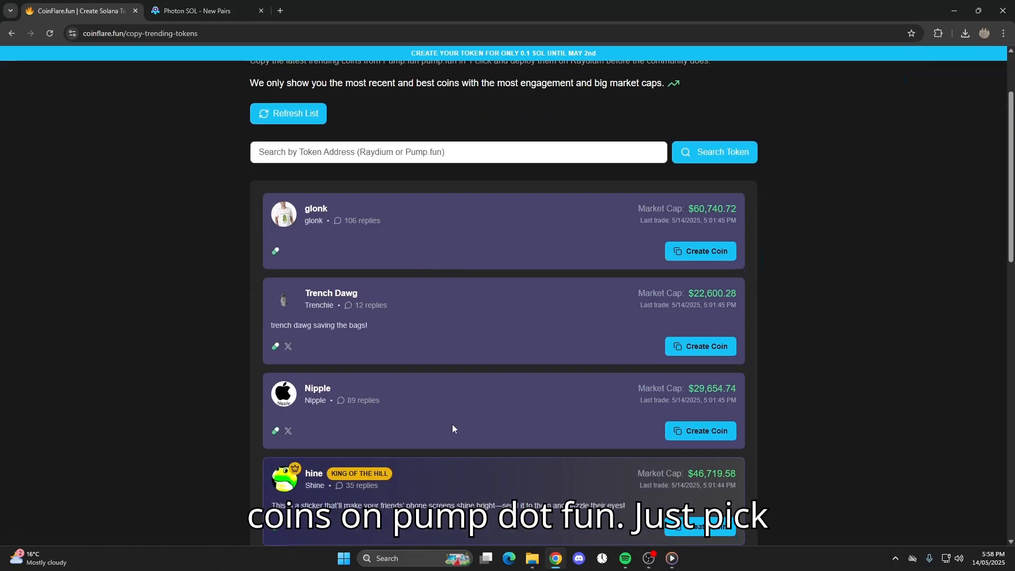
scroll(437, 368, "up", 10)
scroll(402, 370, "down", 7)
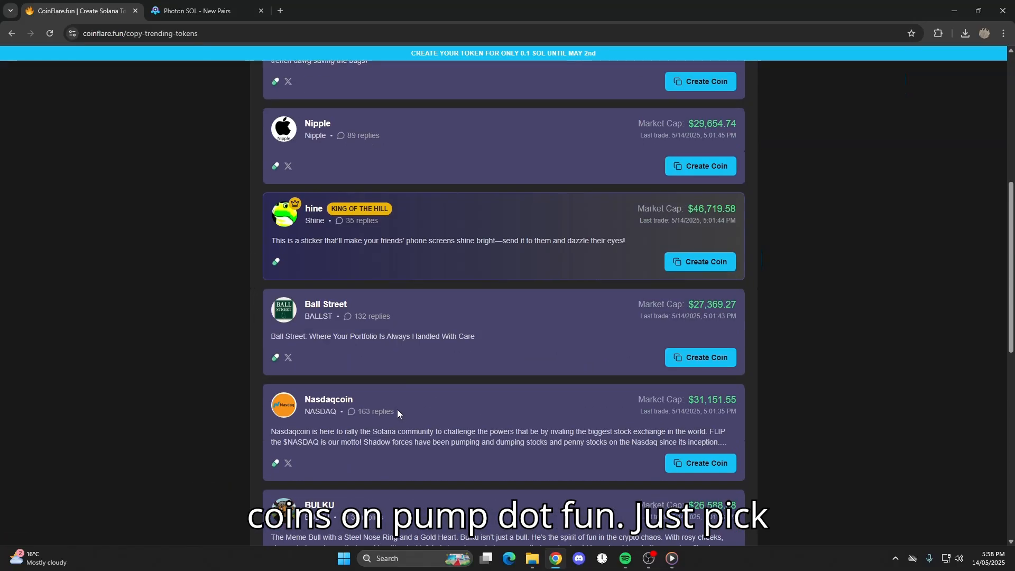
scroll(404, 404, "up", 7)
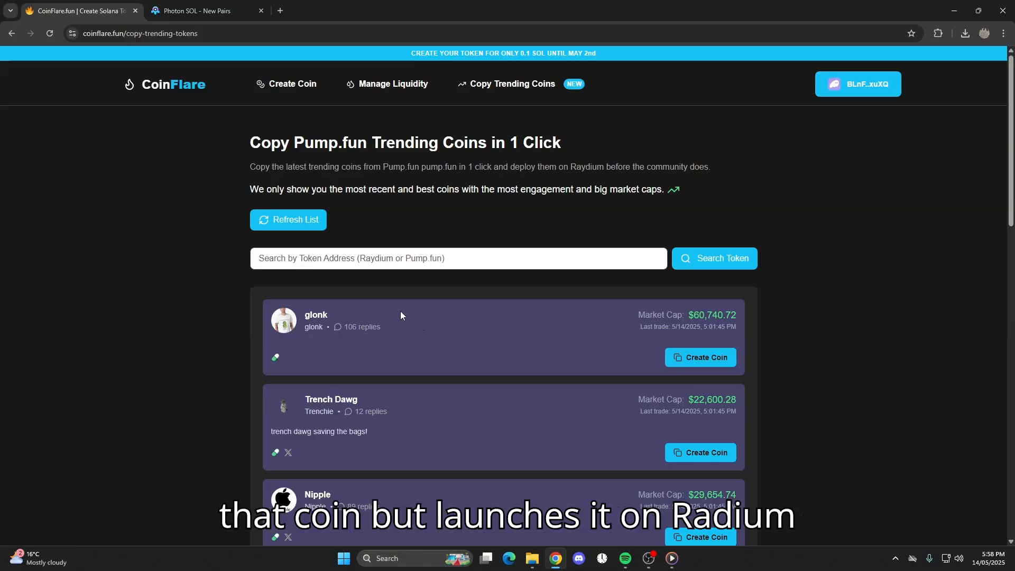
scroll(471, 335, "down", 1)
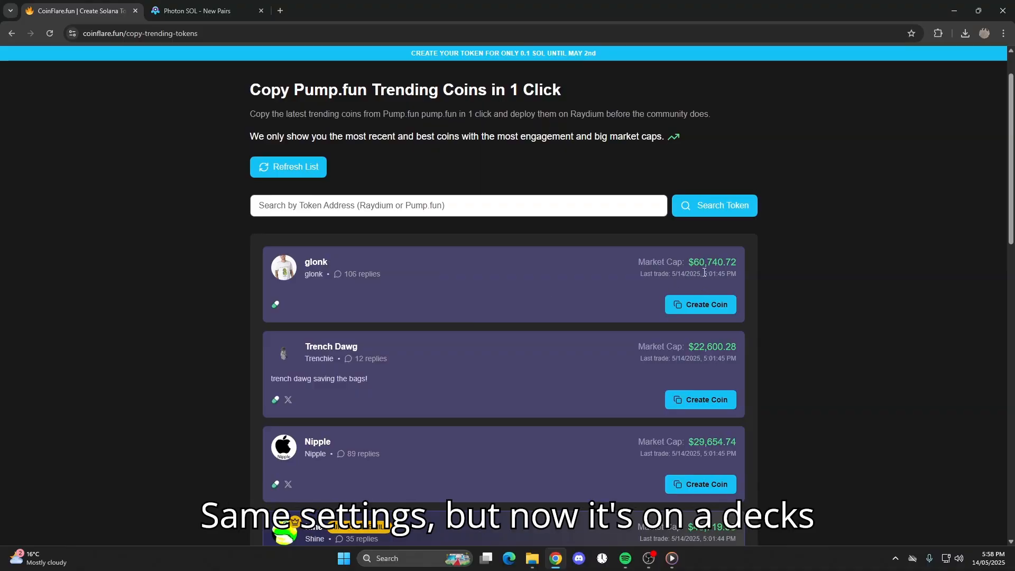
left_click(232, 15)
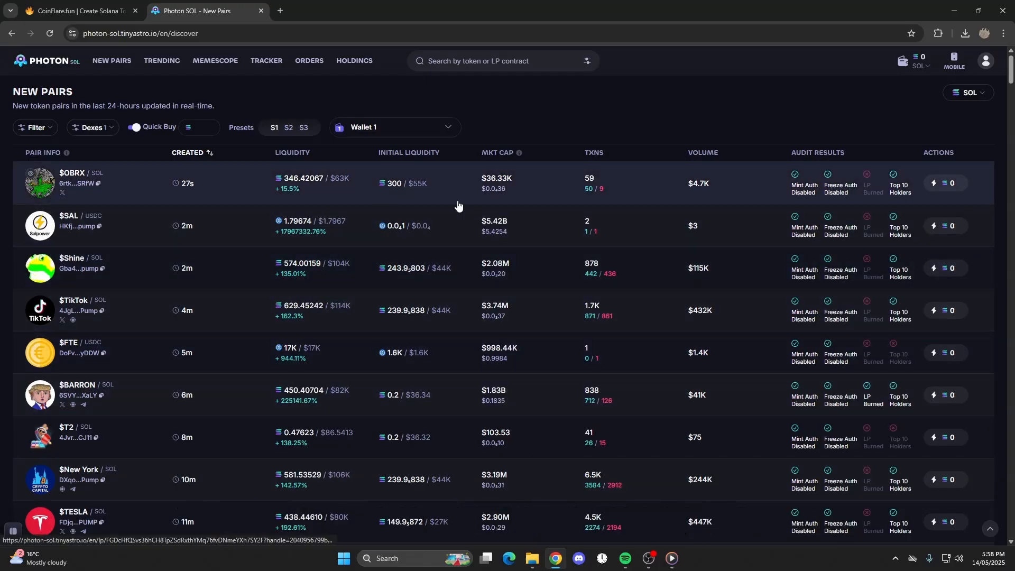
Step: Switch back to CoinFlare.fun and open the Create Coin form at the token name, symbol and image fields
left_click(78, 16)
scroll(285, 93, "up", 3)
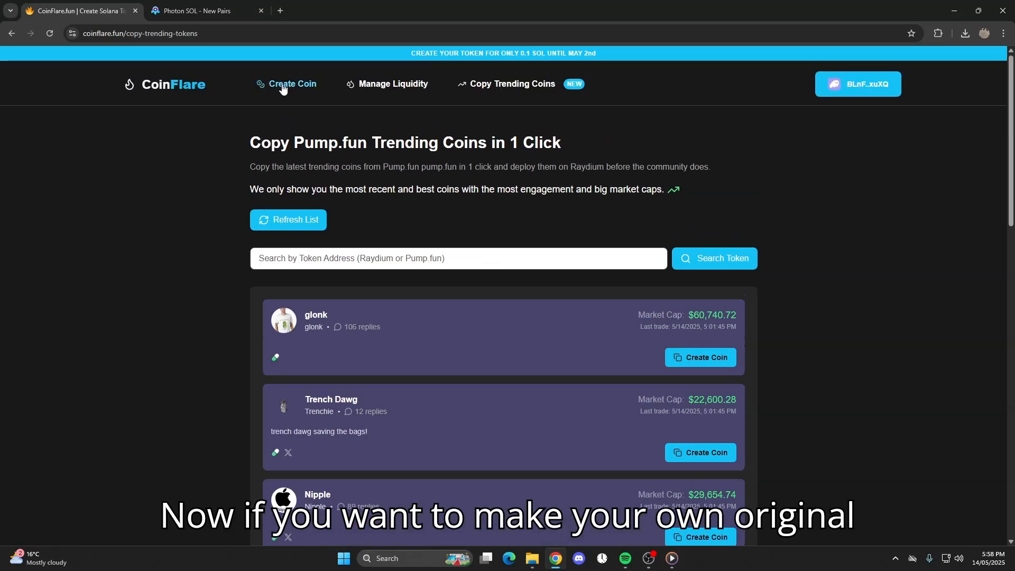
left_click(292, 85)
scroll(341, 303, "down", 1)
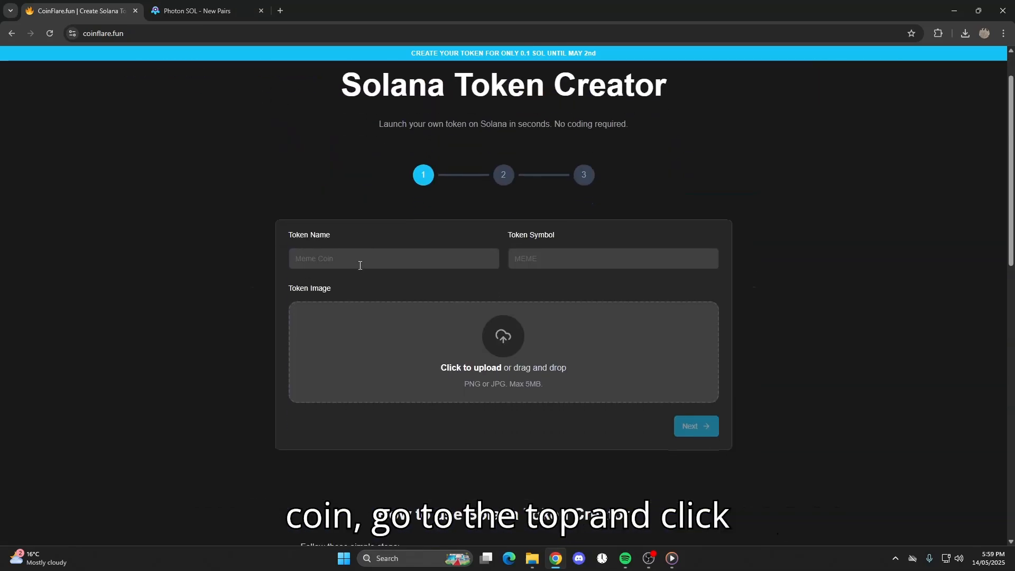
Step: Enter "original" as both the token name and the token symbol
left_click(358, 262)
type("original")
scroll(312, 195, "up", 1)
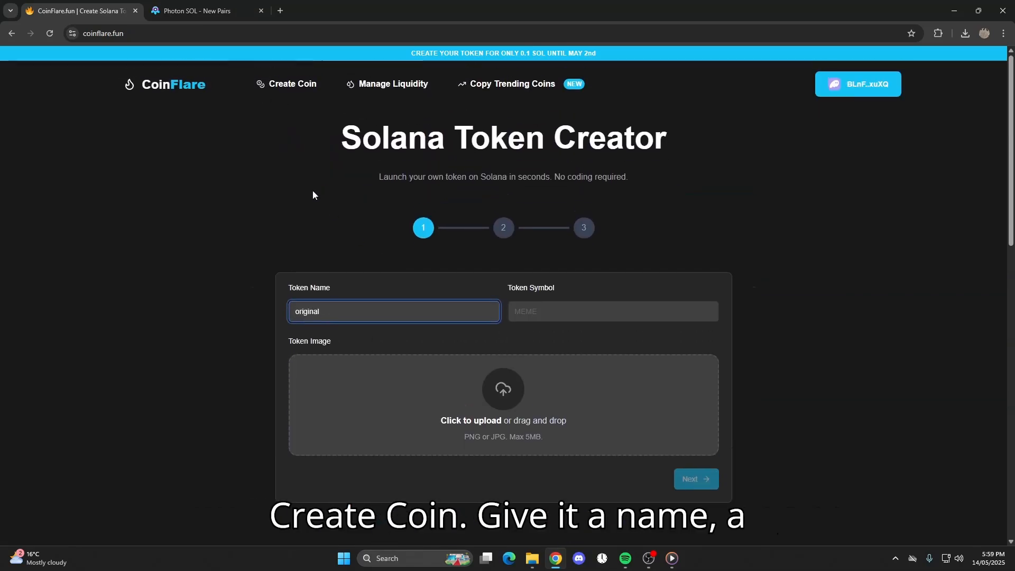
left_click(525, 310)
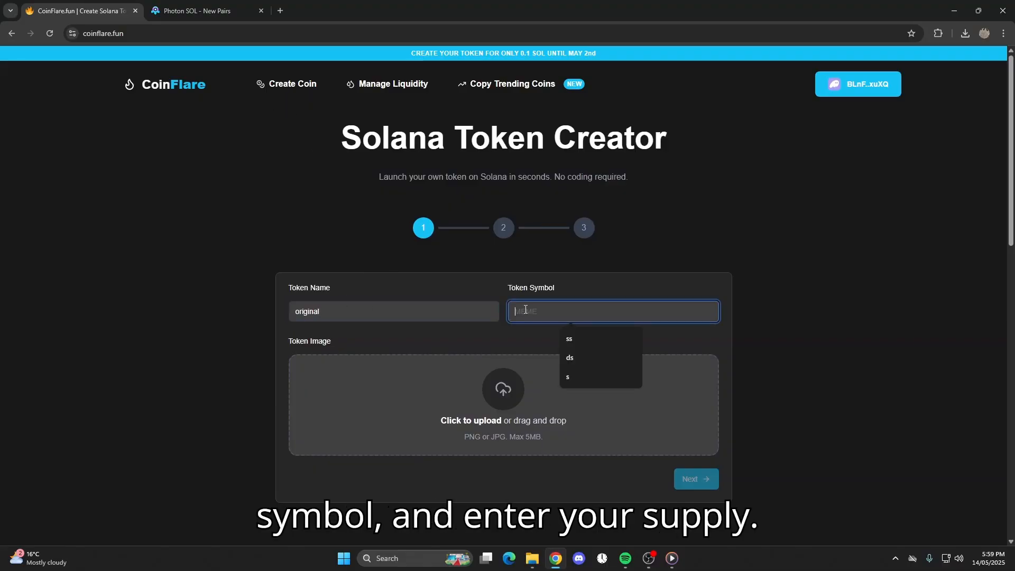
type("original")
Step: Upload the funniest-dog-videos picture from the Desktop as the token image and continue to the second stage
left_click(497, 402)
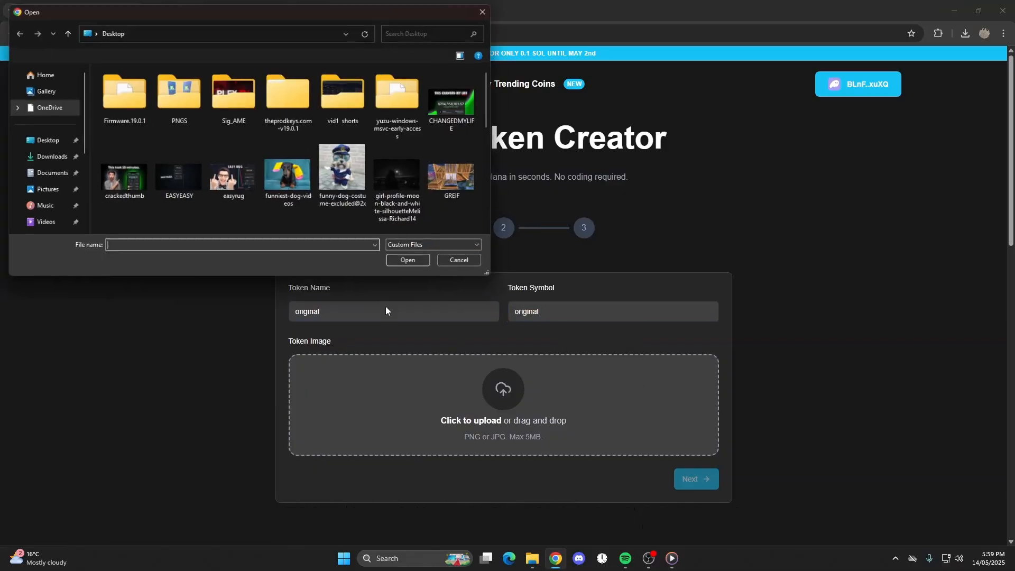
left_click(286, 176)
left_click(414, 263)
left_click(710, 433)
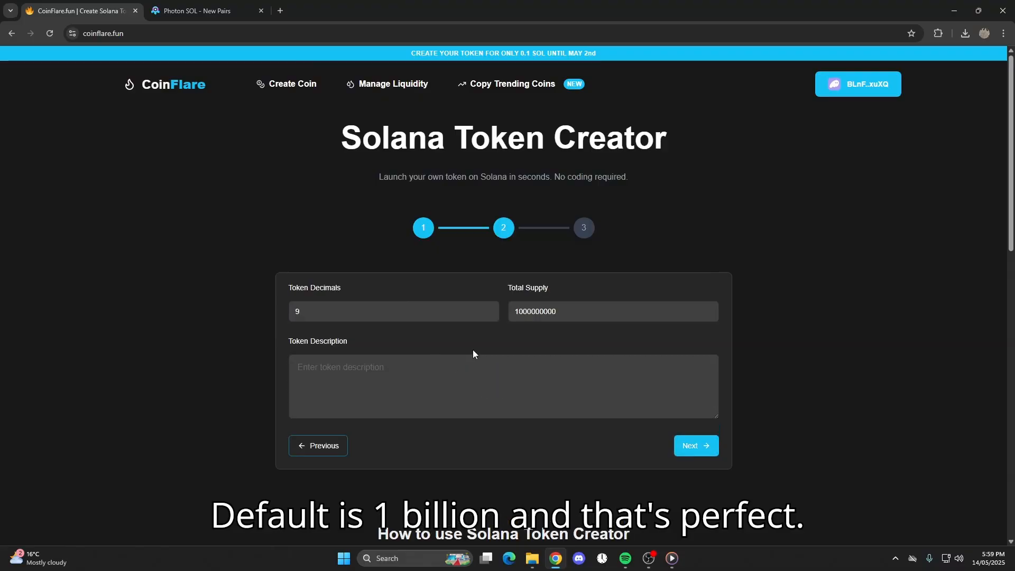
left_click(575, 312)
left_click(334, 313)
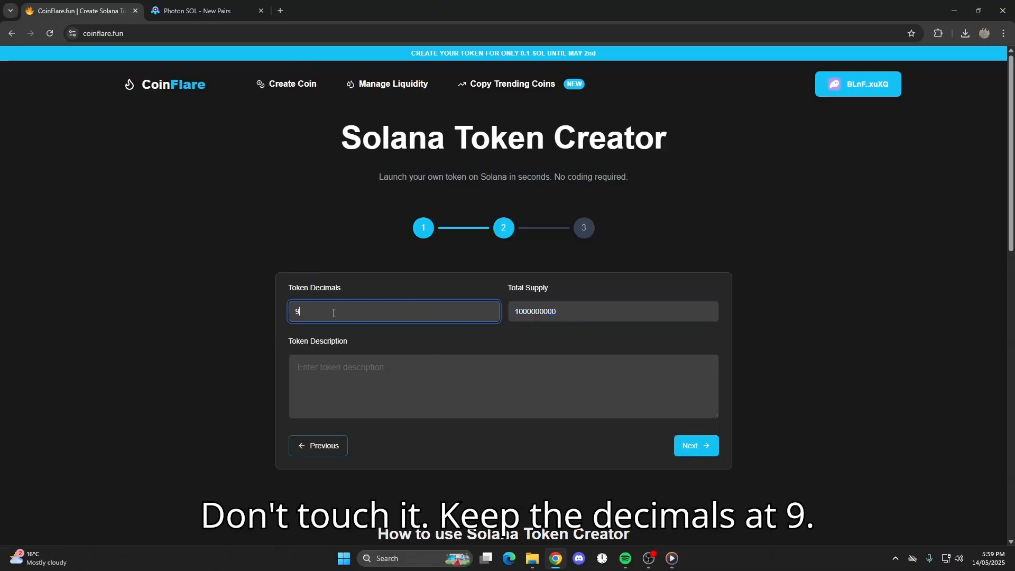
scroll(394, 367, "down", 2)
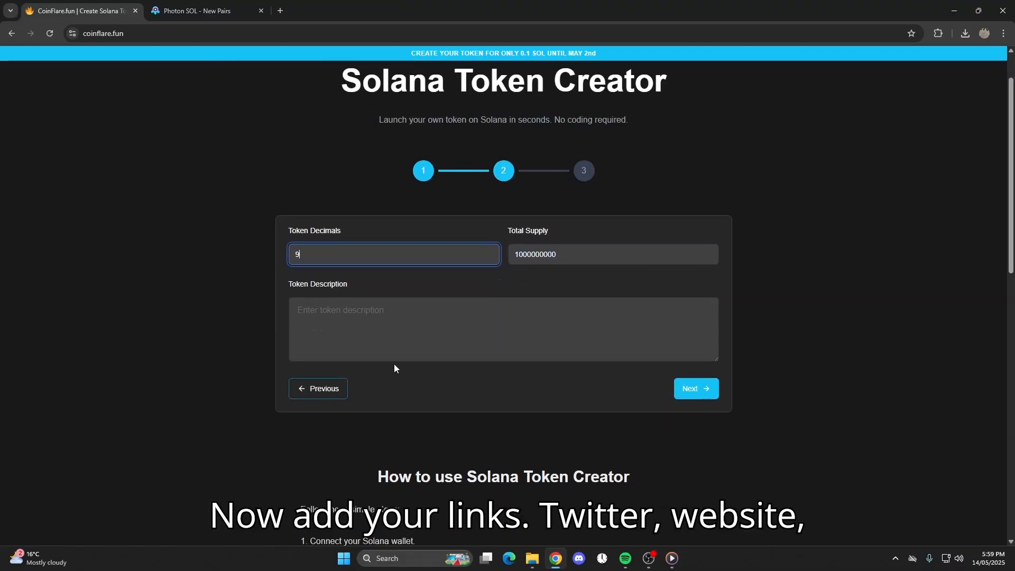
left_click(694, 446)
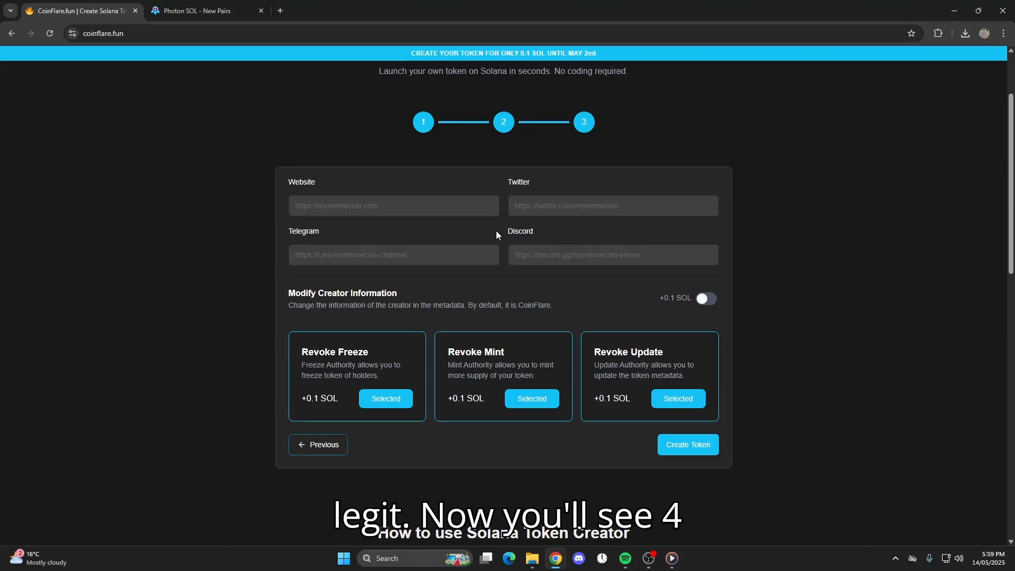
Step: Deselect the Revoke Freeze, Revoke Mint and Revoke Update options and select all three again
scroll(459, 306, "down", 1)
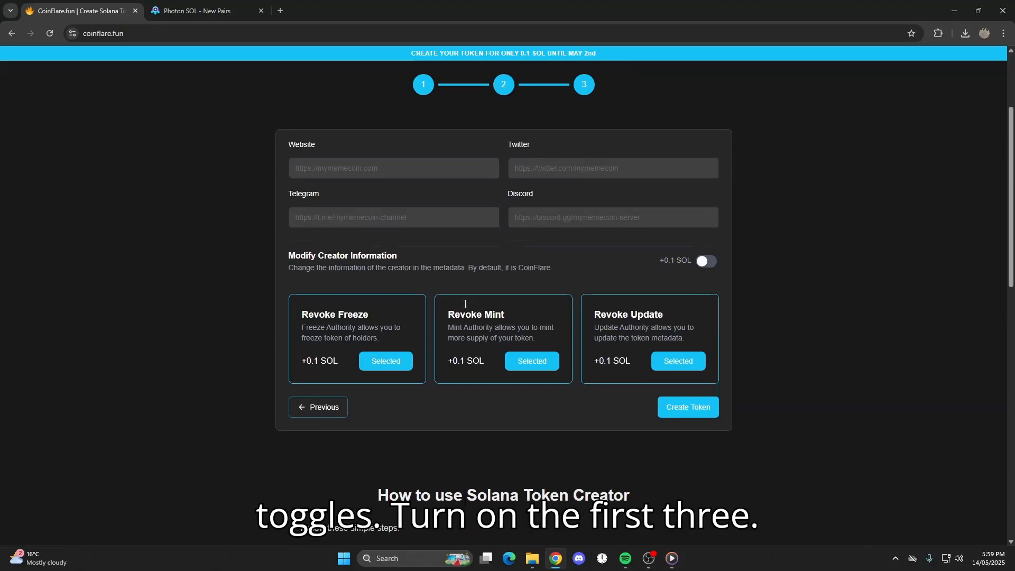
left_click(399, 347)
left_click(526, 347)
left_click(672, 347)
left_click(373, 345)
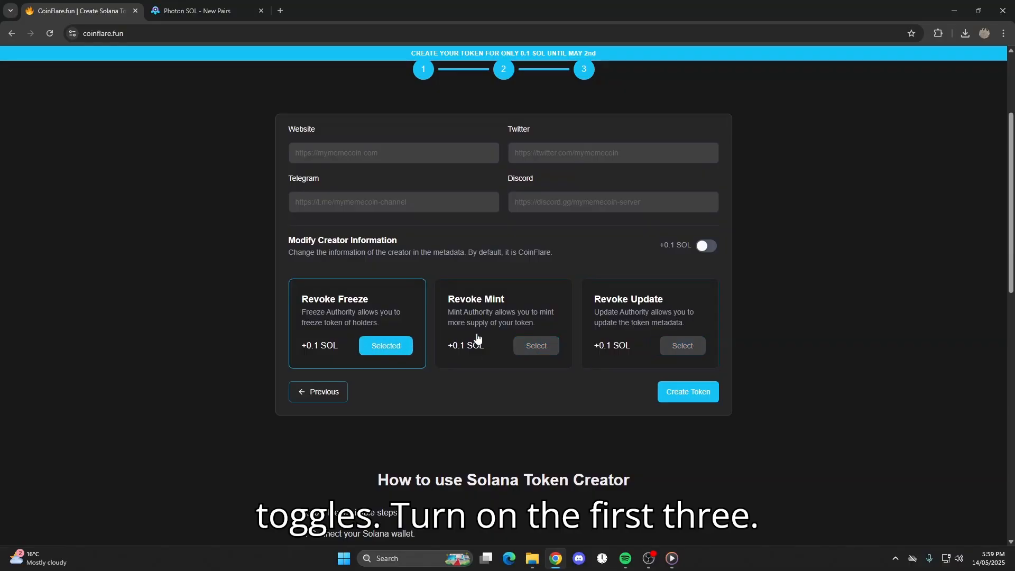
left_click(531, 346)
left_click(652, 344)
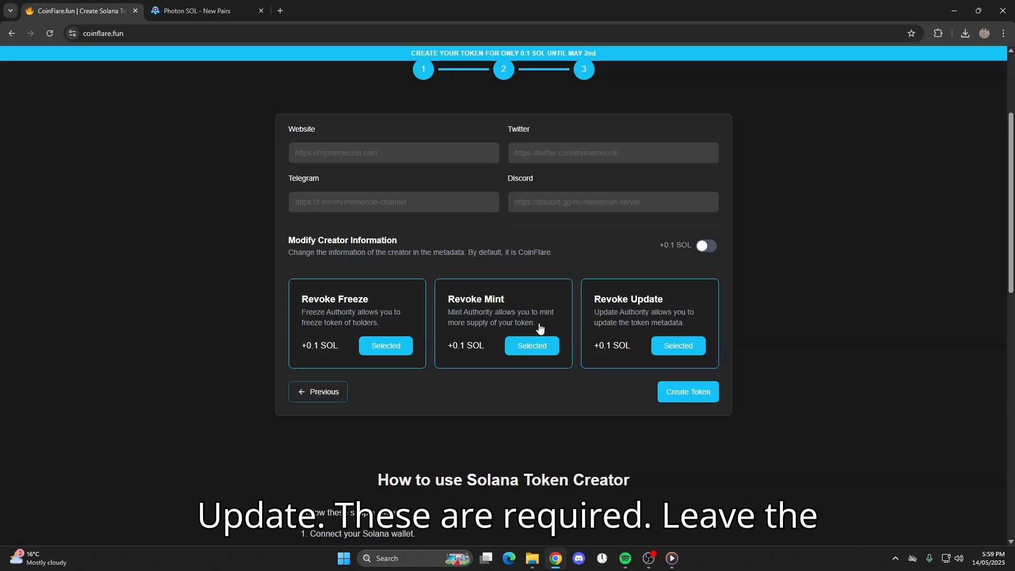
Step: Enable Modify Creator Information, clear the creator name and website, and disable the option again
left_click(702, 247)
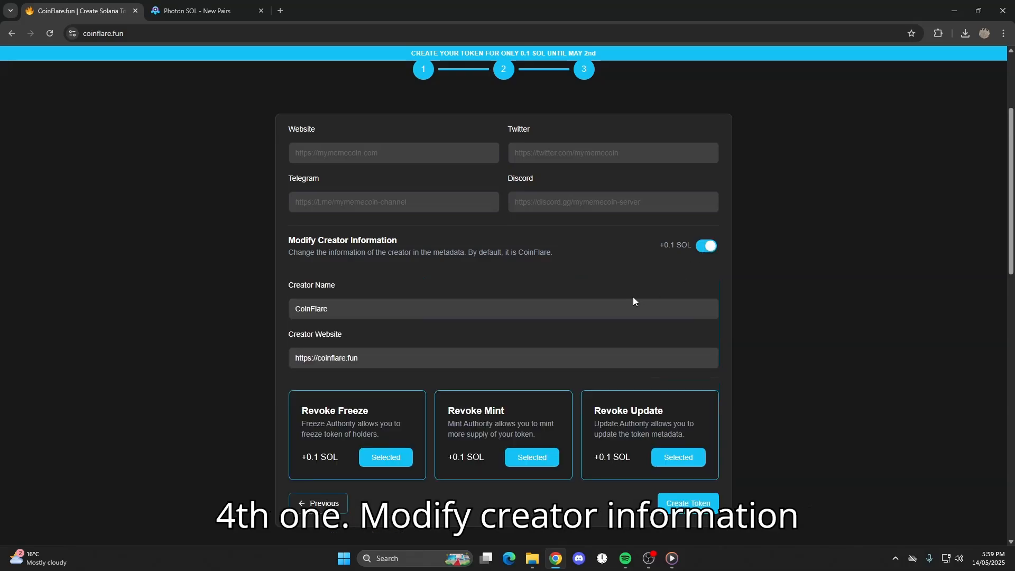
left_click_drag(385, 312, 286, 310)
key("BackSpace")
left_click_drag(377, 357, 281, 354)
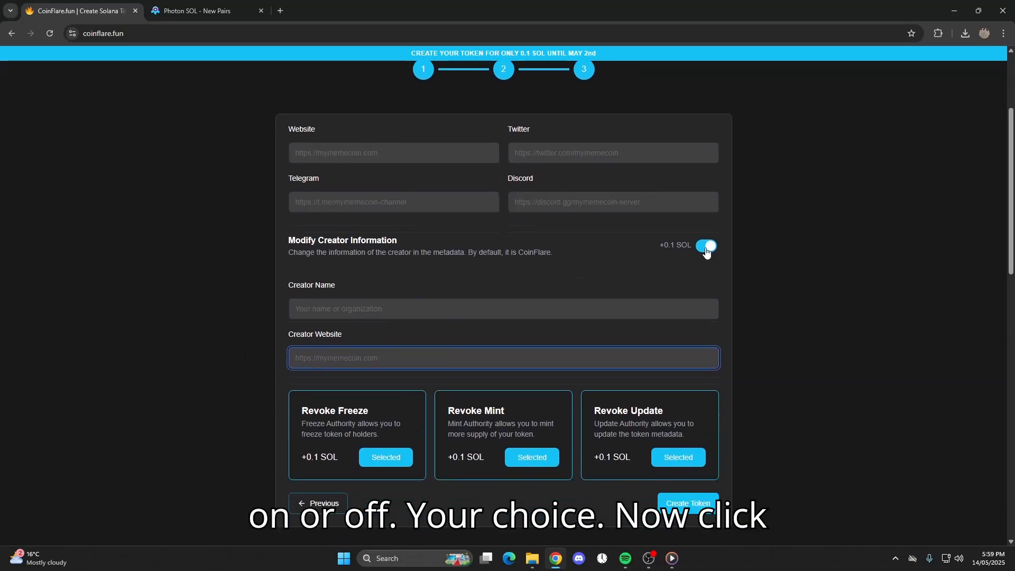
left_click(705, 247)
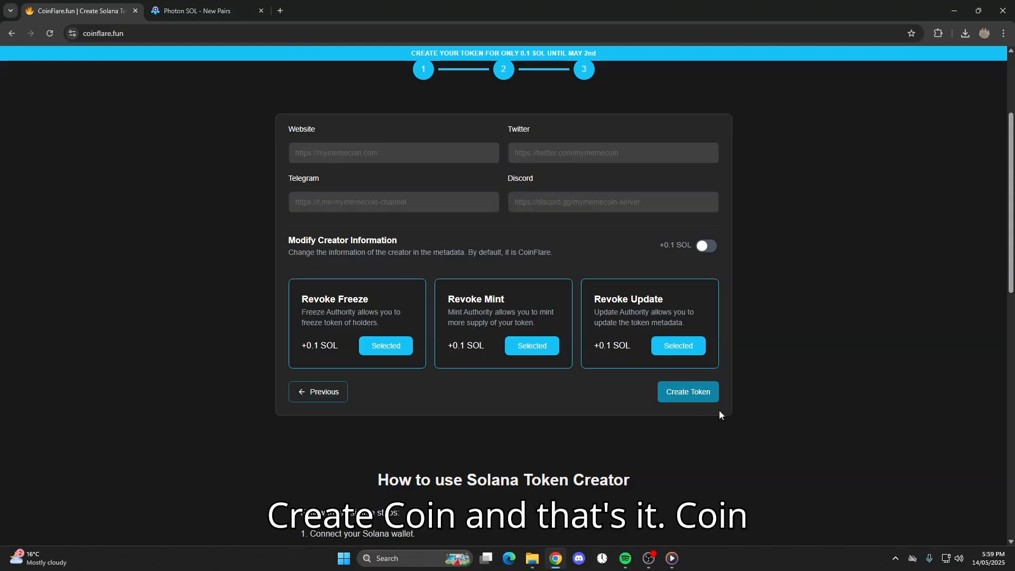
Step: Open the Manage Liquidity page for creating a Raydium pool, glancing at Photon's new pairs in between
scroll(742, 446, "up", 3)
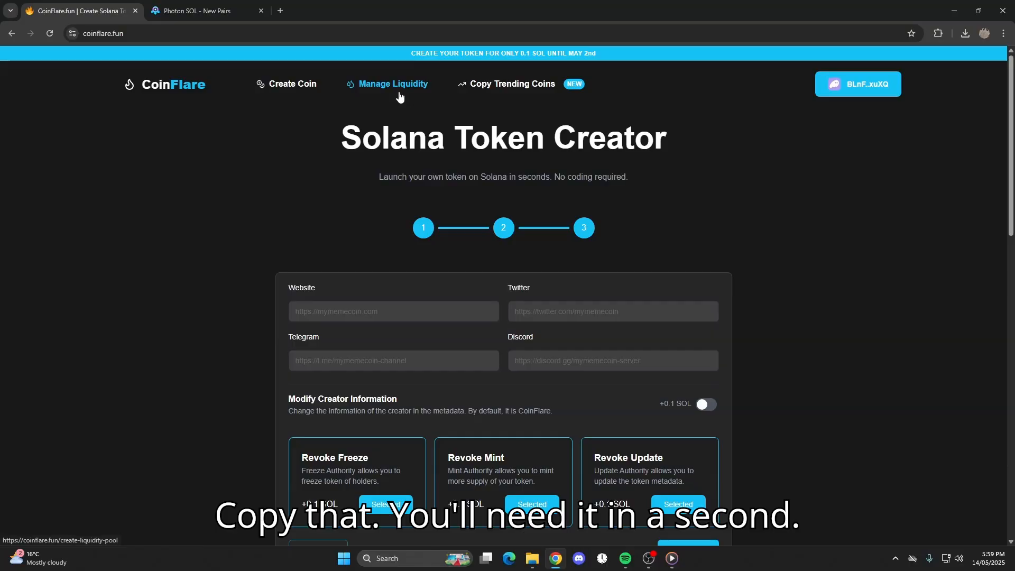
left_click(370, 94)
left_click(204, 10)
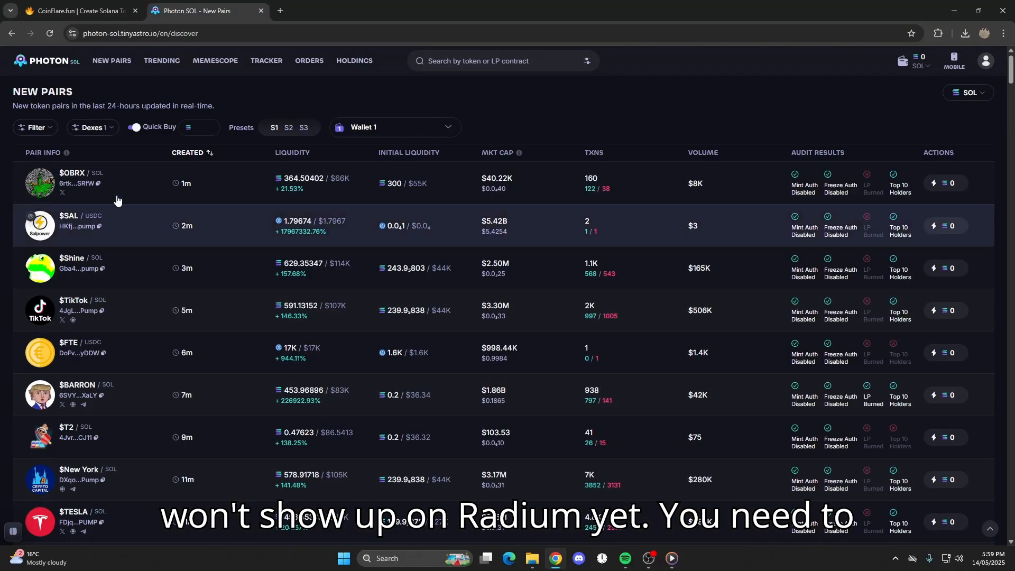
key("ctrl+1")
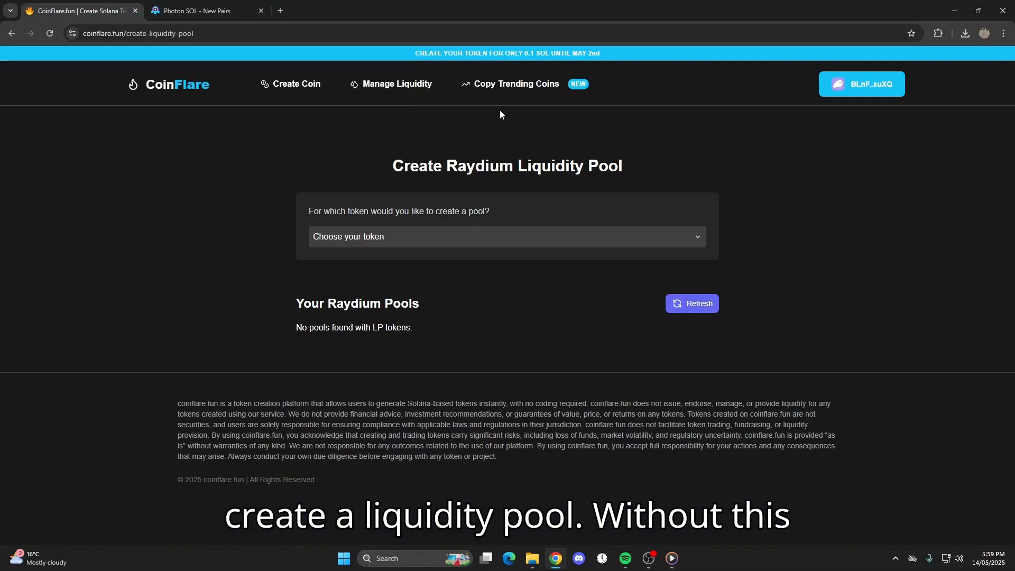
left_click_drag(392, 166, 640, 160)
left_click(639, 160)
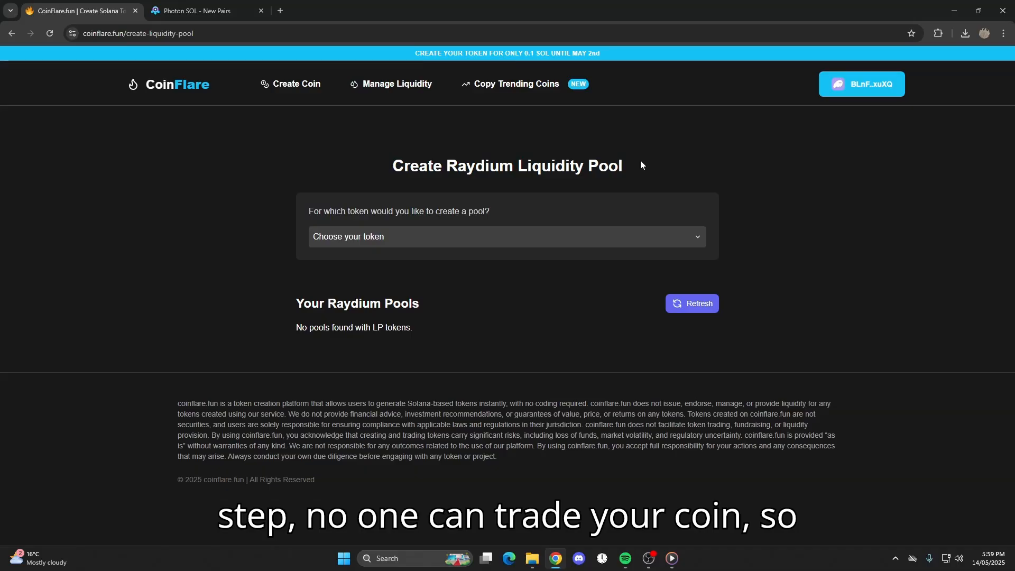
Step: Choose PUMA as the token for the Raydium liquidity pool and keep SOL as Token B
left_click(457, 241)
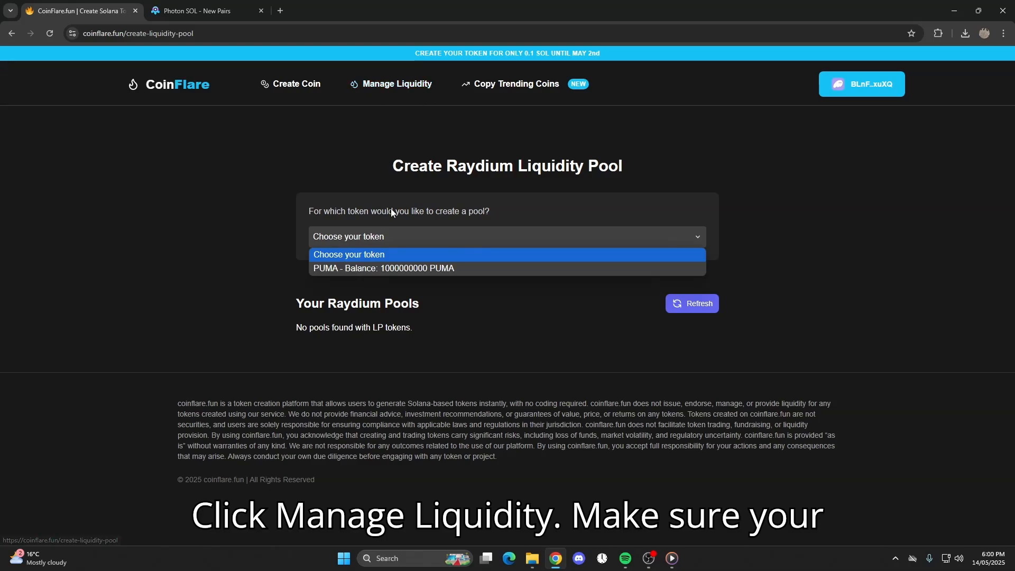
left_click(374, 236)
left_click(378, 236)
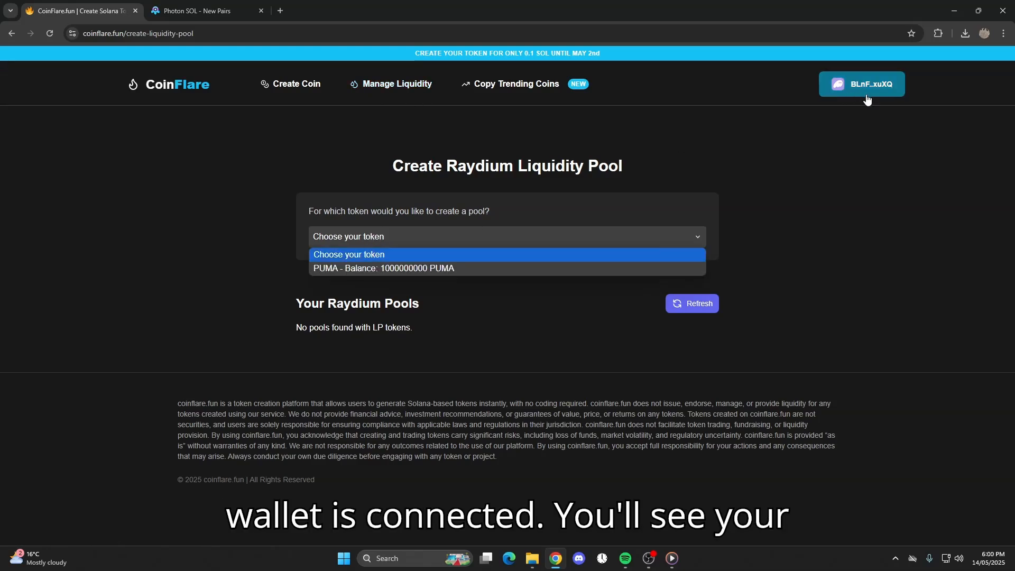
left_click(421, 269)
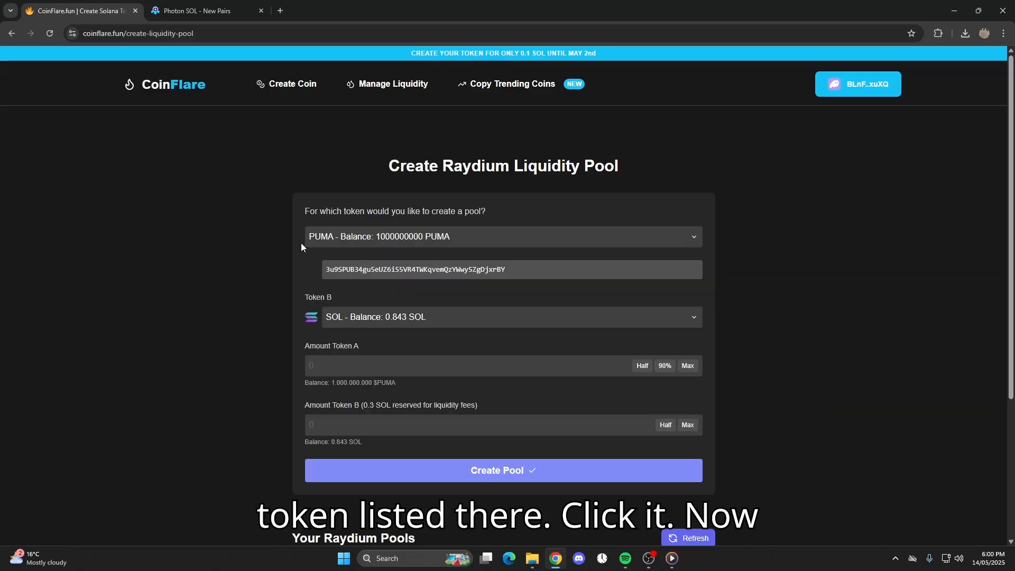
scroll(382, 263, "down", 1)
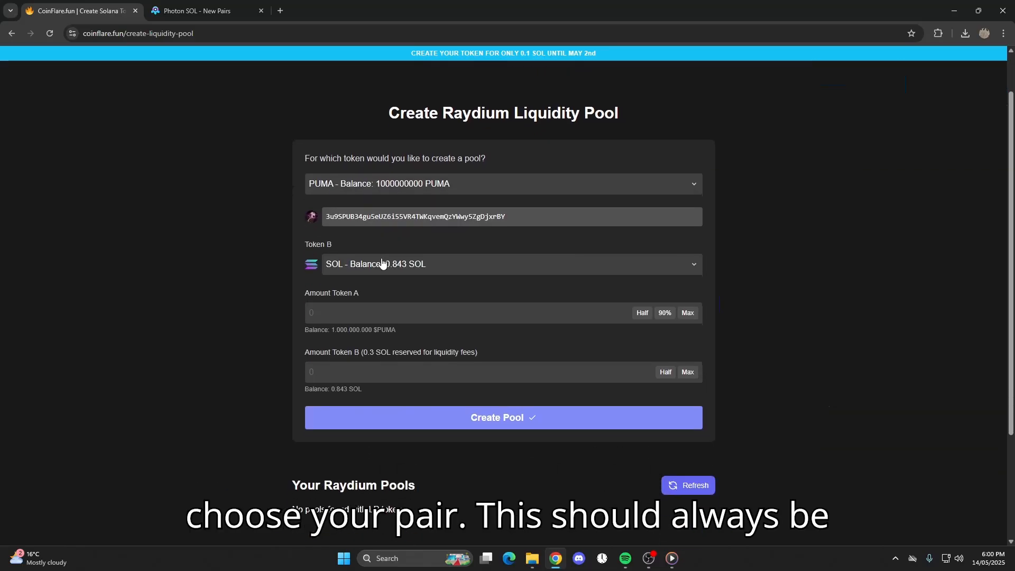
left_click(341, 264)
left_click(350, 265)
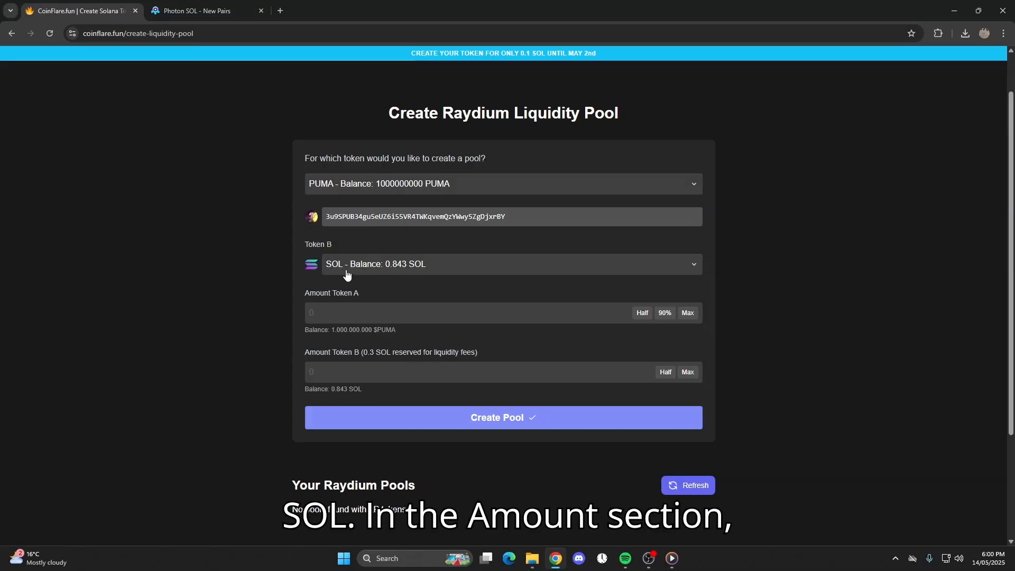
Step: Set the Token A amount to 90% of the PUMA balance and the Token B amount to .1 SOL
scroll(344, 275, "down", 1)
left_click(335, 260)
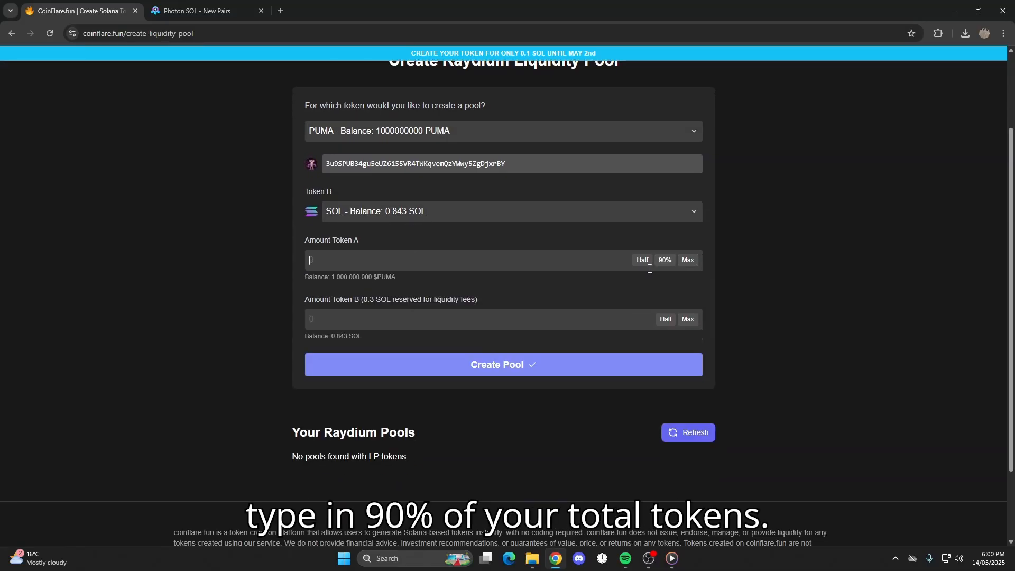
left_click(665, 262)
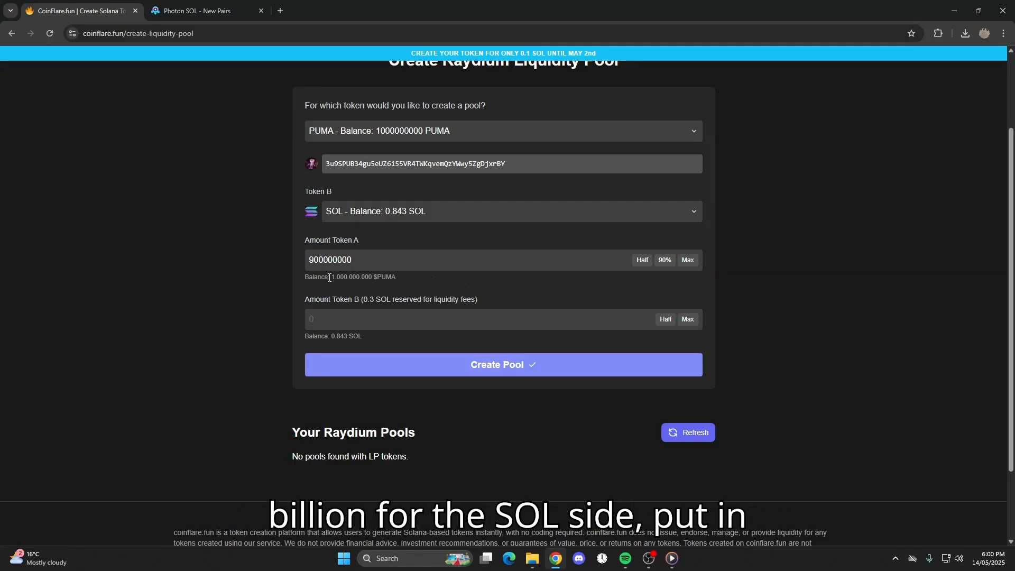
double_click(375, 282)
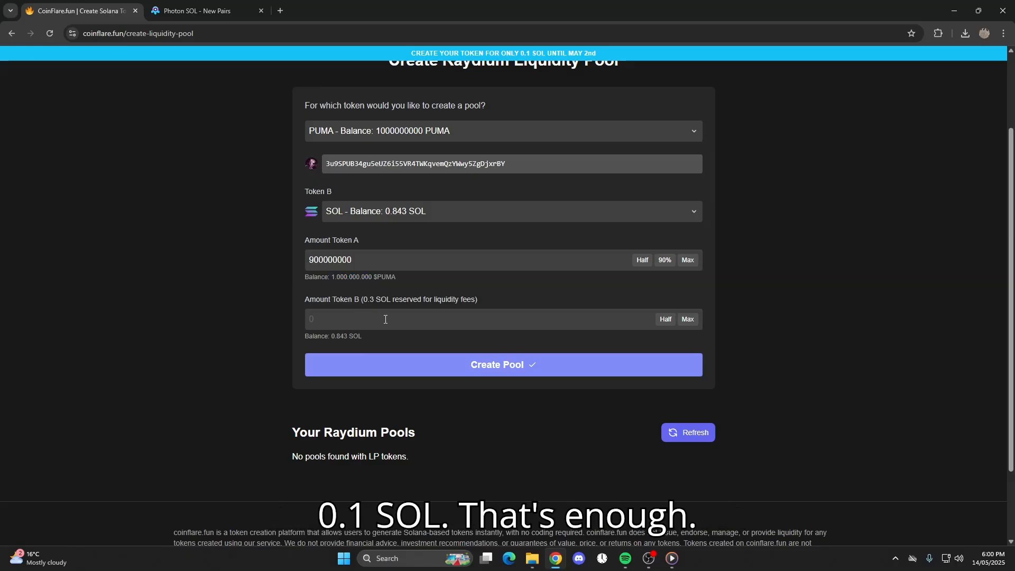
type("1")
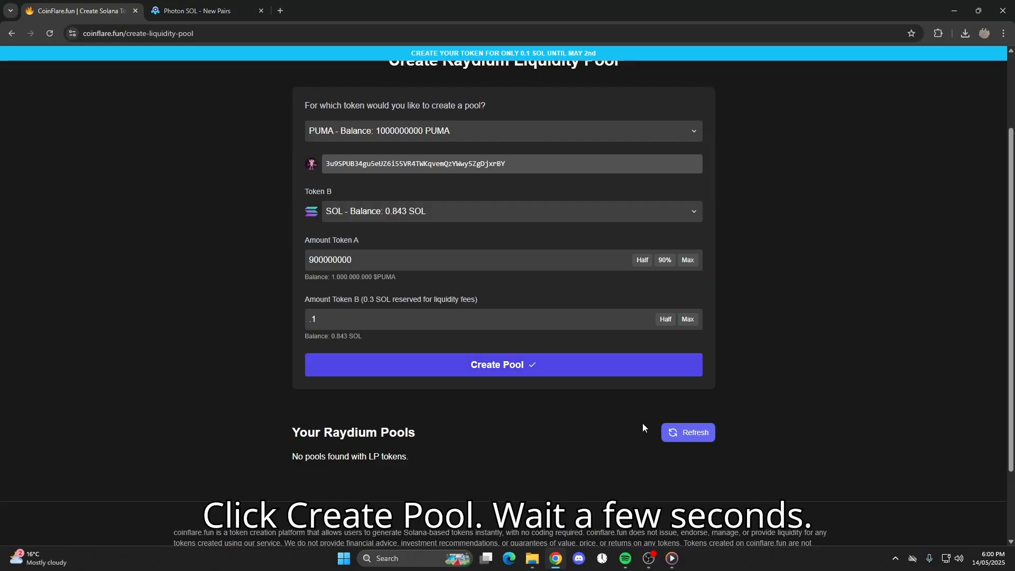
Step: Switch to Photon, open the new BZA pair to check its liquidity and chart, and look at the token search
left_click(175, 10)
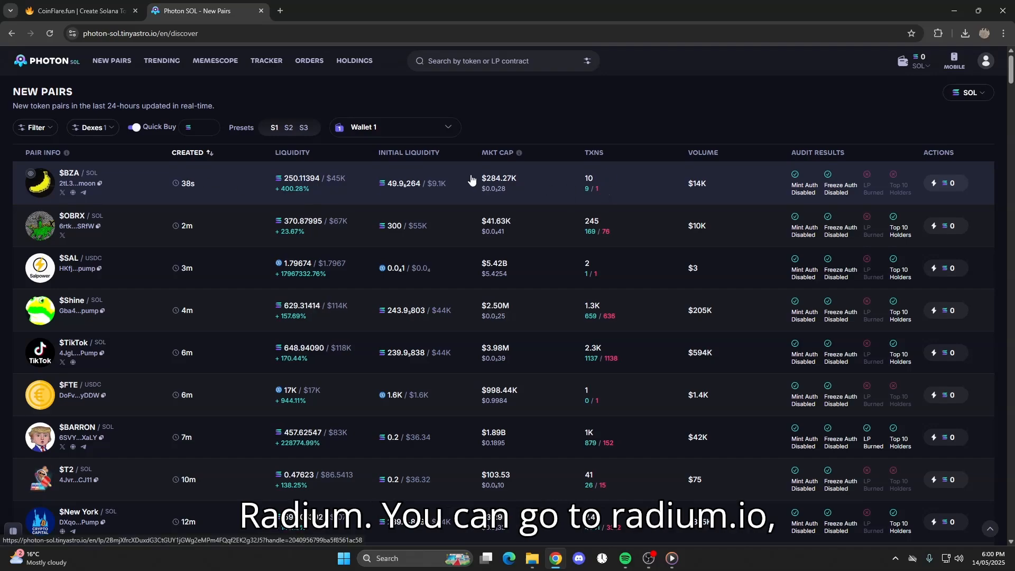
left_click(473, 178)
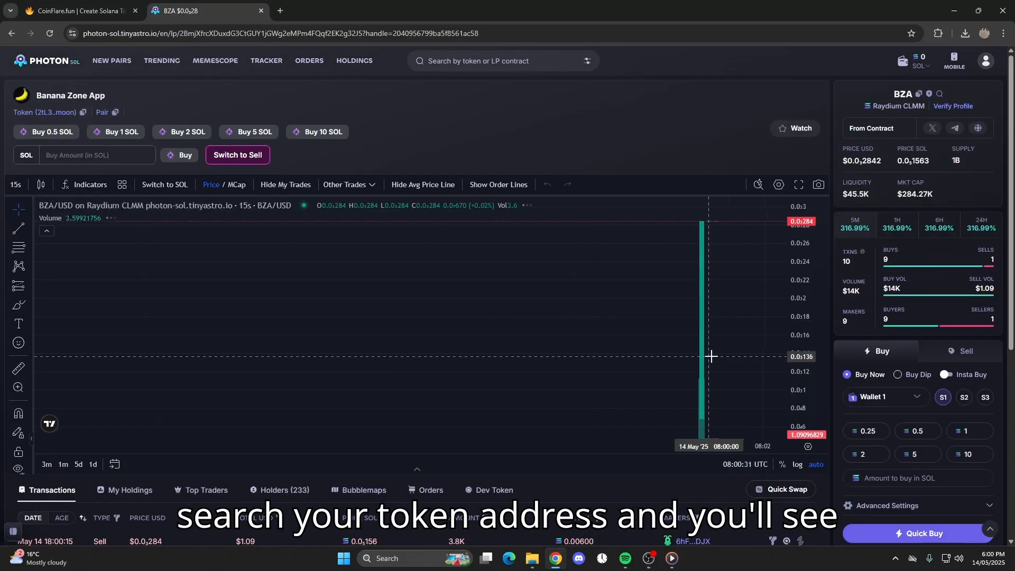
mouse_move(871, 194)
left_mouse_down()
mouse_move(848, 195)
mouse_move(865, 195)
left_mouse_up()
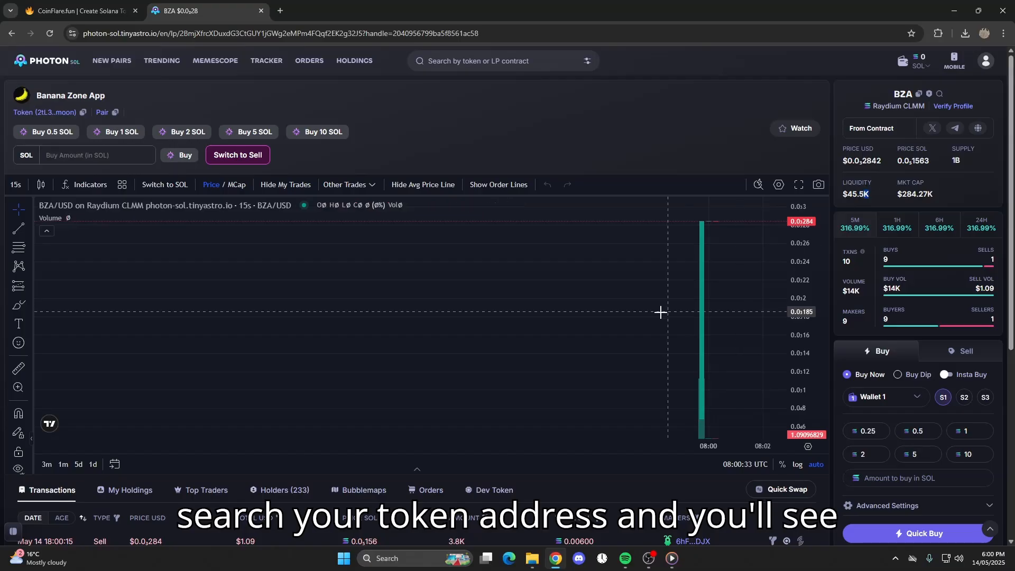
scroll(626, 285, "up", 3)
scroll(625, 285, "up", 1)
left_click(462, 65)
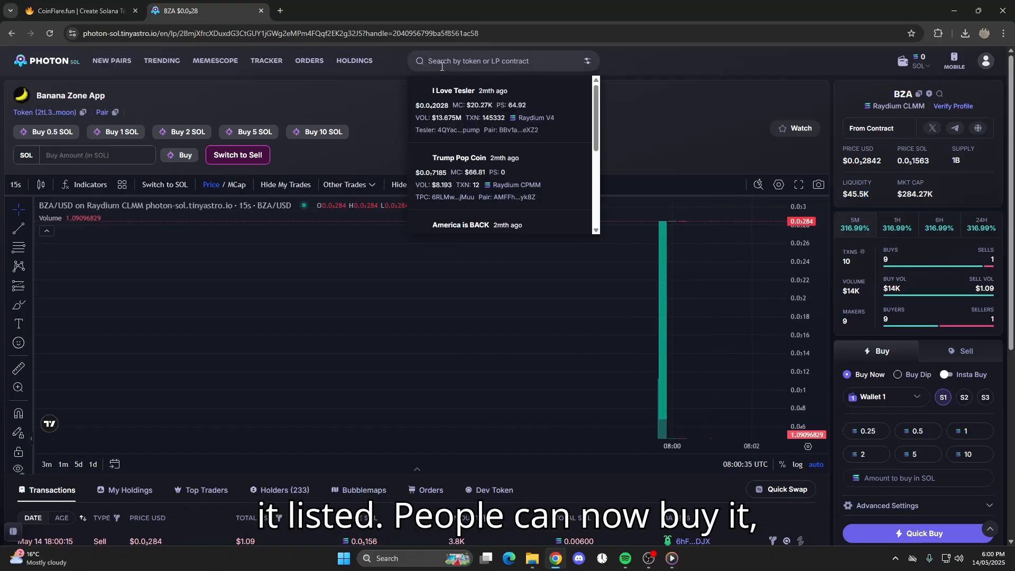
left_click(702, 107)
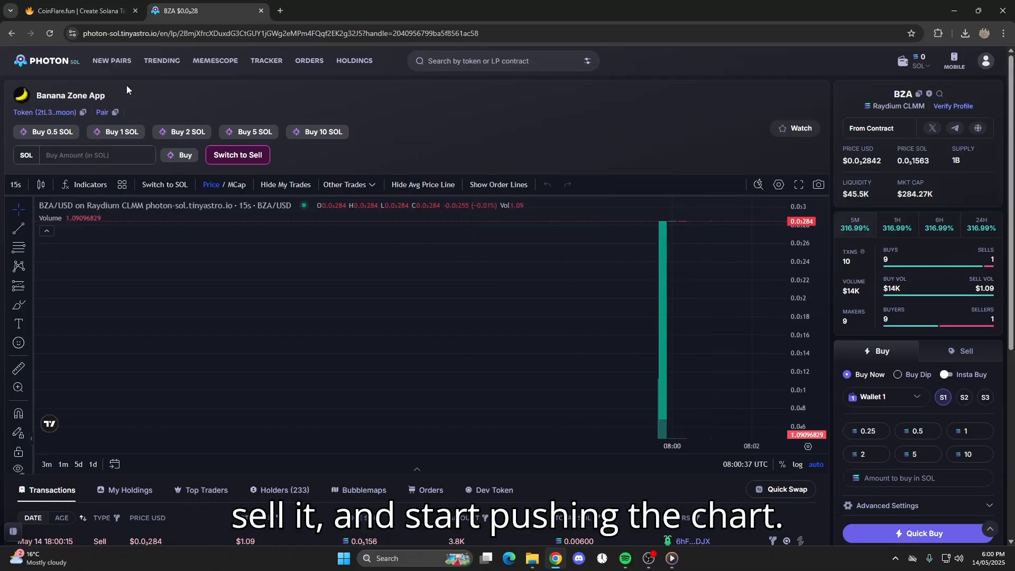
Step: Return to Photon's new pairs list and reopen the BZA pair to examine its market cap and buy figures
left_click(117, 62)
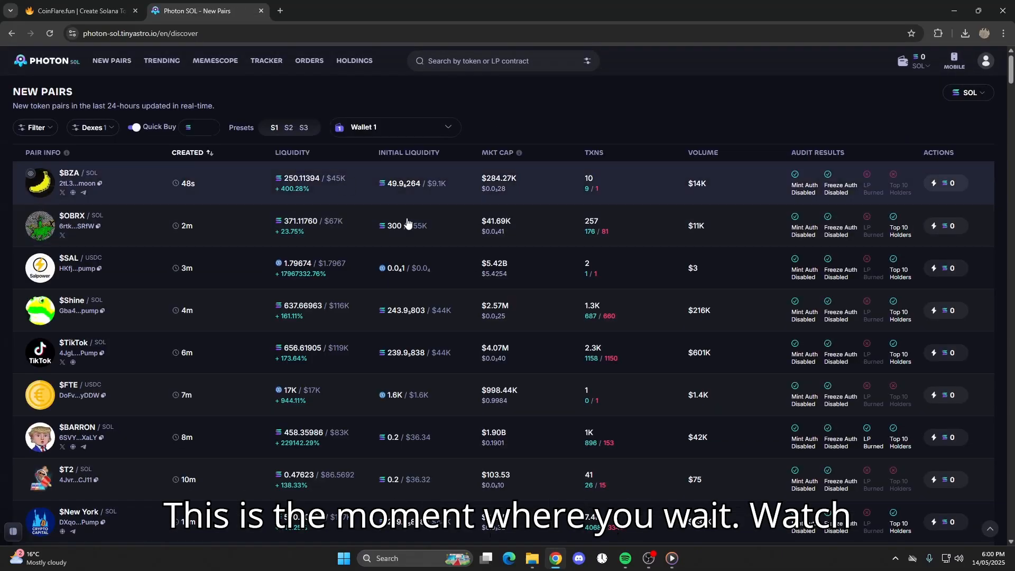
left_click(374, 180)
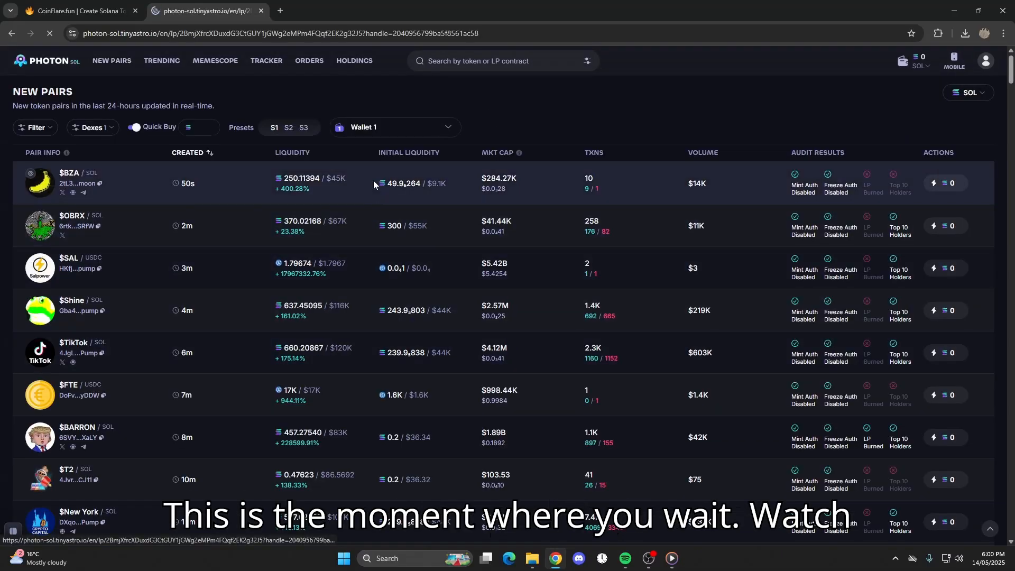
left_click_drag(871, 195, 932, 194)
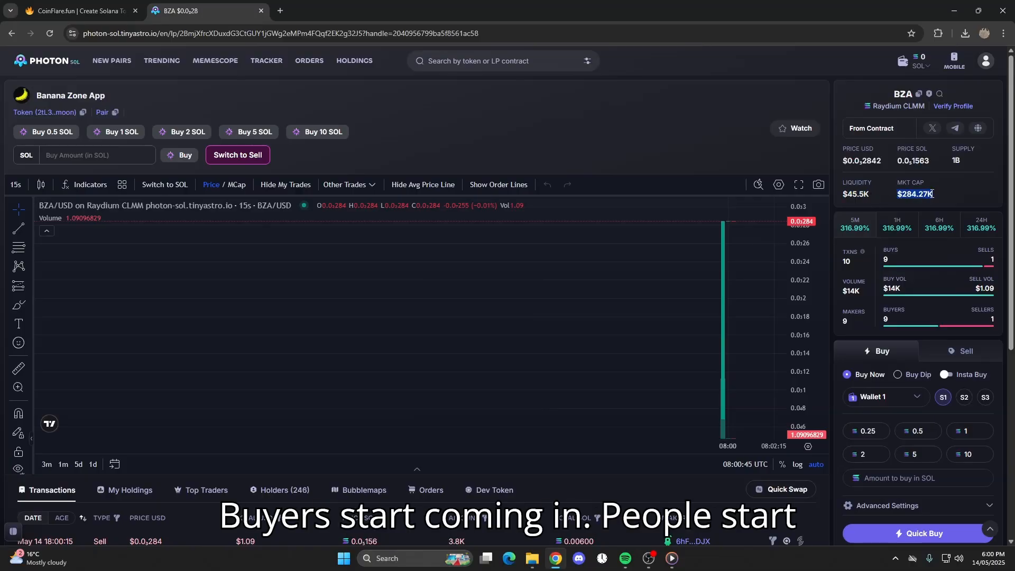
left_click(932, 194)
left_click_drag(894, 290, 905, 261)
left_click(898, 269)
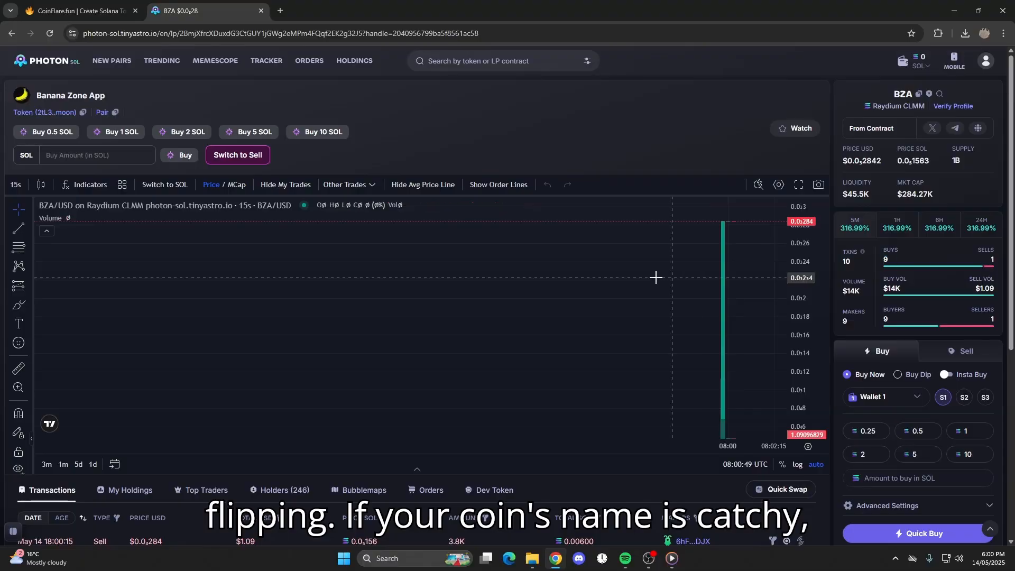
scroll(584, 275, "up", 6)
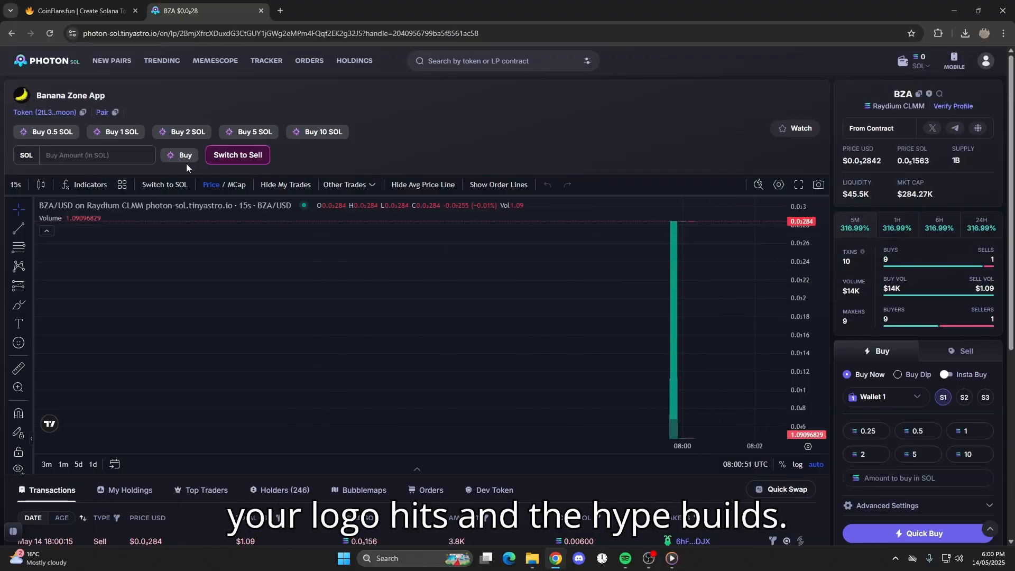
scroll(675, 268, "up", 3)
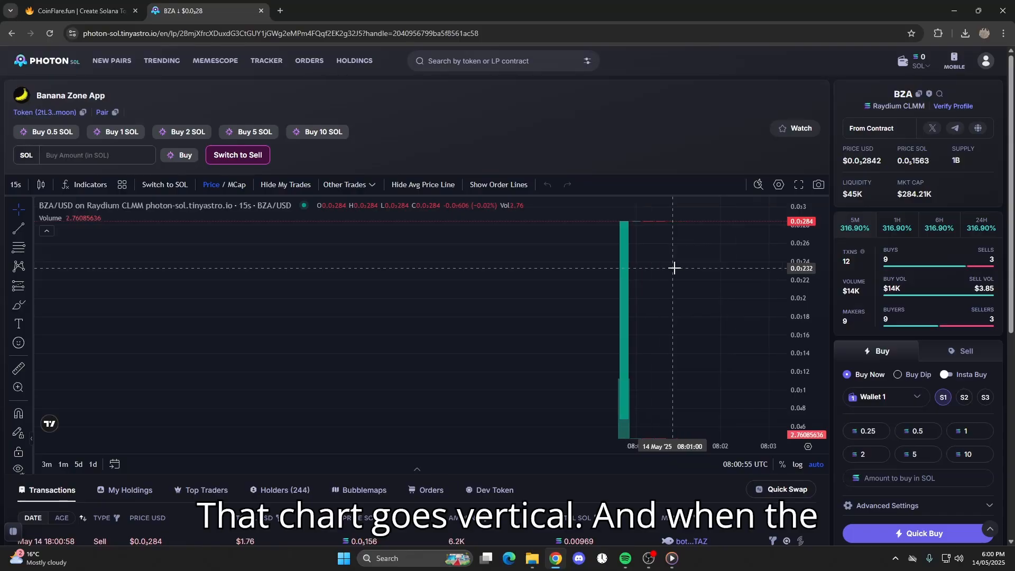
Step: Switch to the CoinFlare liquidity page and look at the Your Raydium Pools section below the pool form
left_click(90, 4)
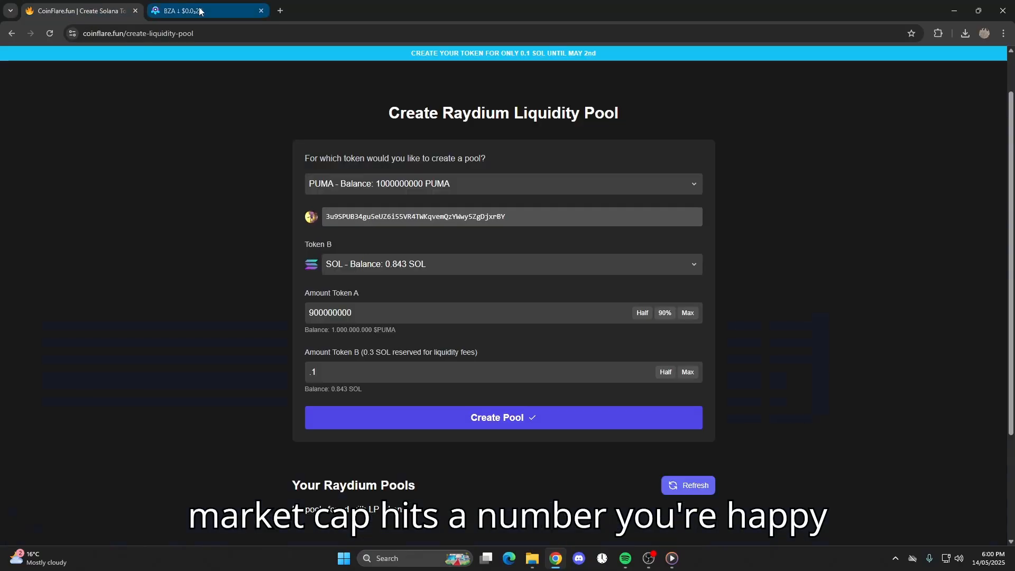
scroll(214, 249, "up", 1)
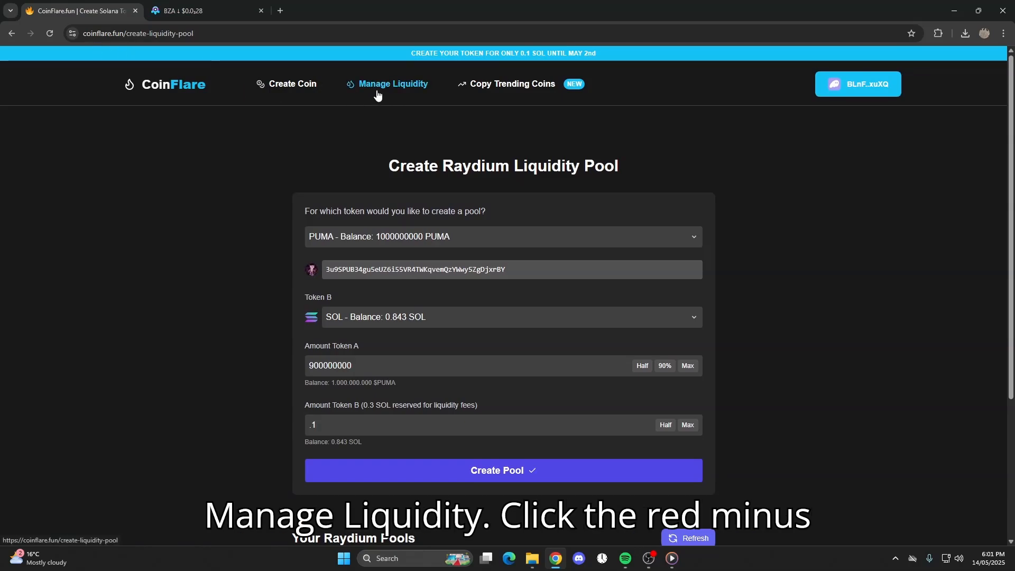
scroll(377, 96, "down", 3)
left_click_drag(291, 379, 405, 380)
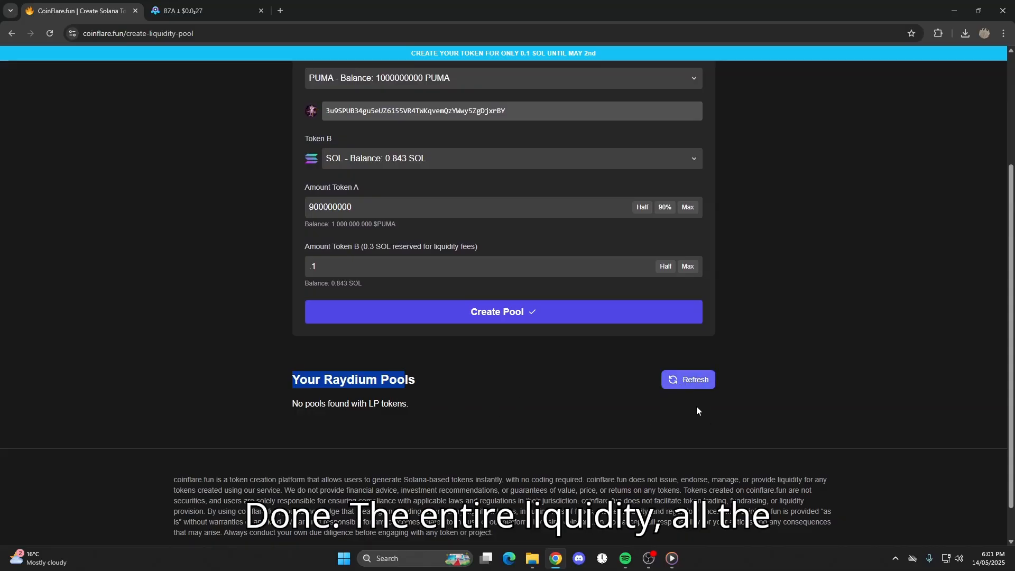
scroll(696, 406, "down", 1)
left_click(518, 369)
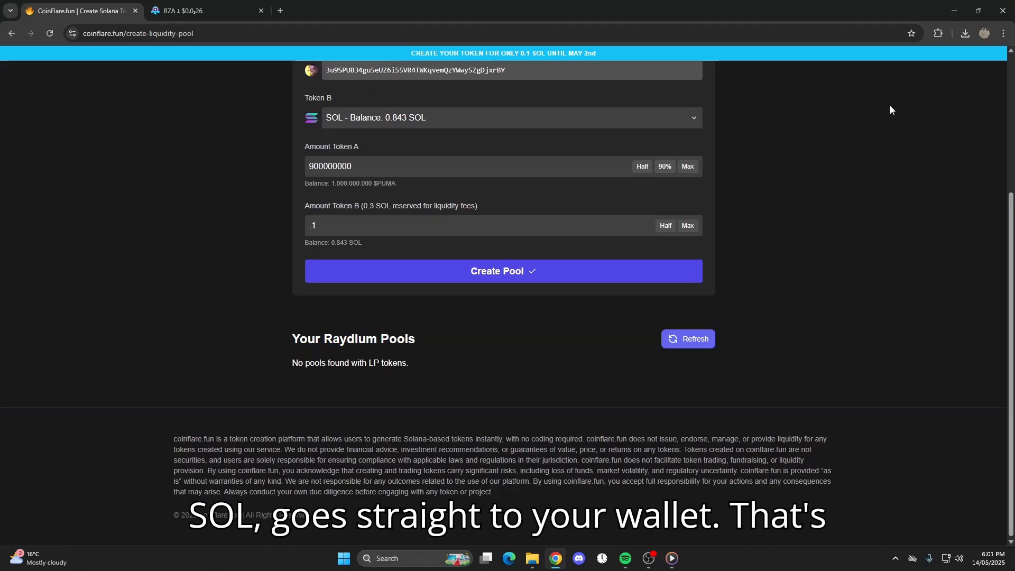
Step: Open the Phantom wallet extension for a brief look and close it again
left_click(937, 36)
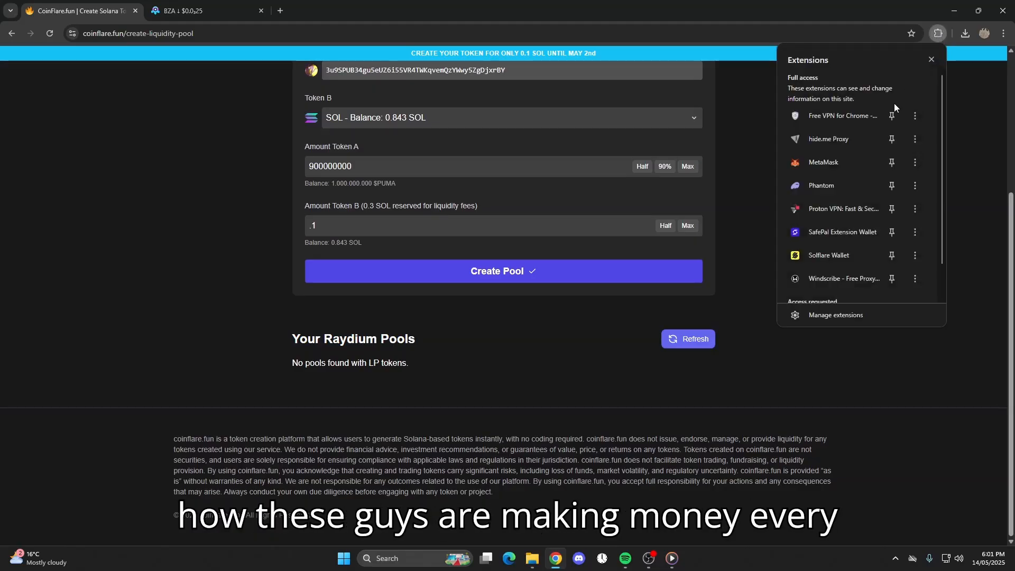
left_click(835, 184)
key("Escape")
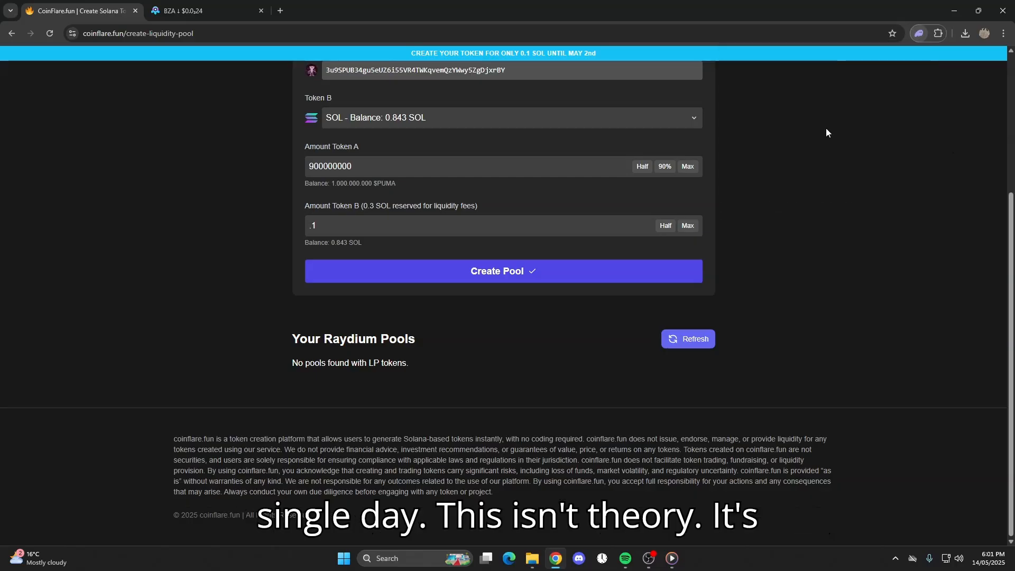
Step: Go back to CoinFlare's Create Coin page with the empty Solana Token Creator form
scroll(208, 166, "up", 4)
left_click(272, 85)
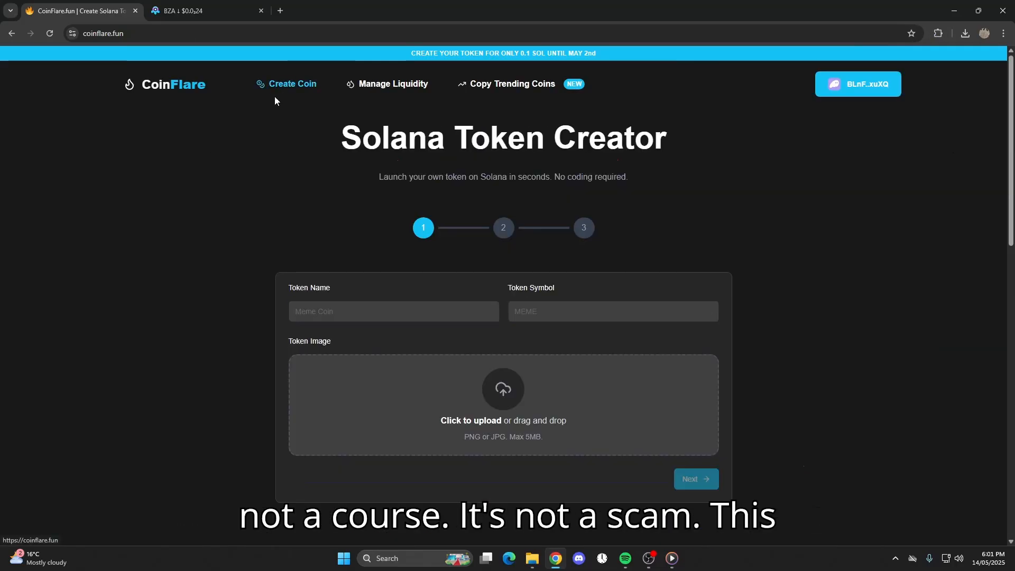